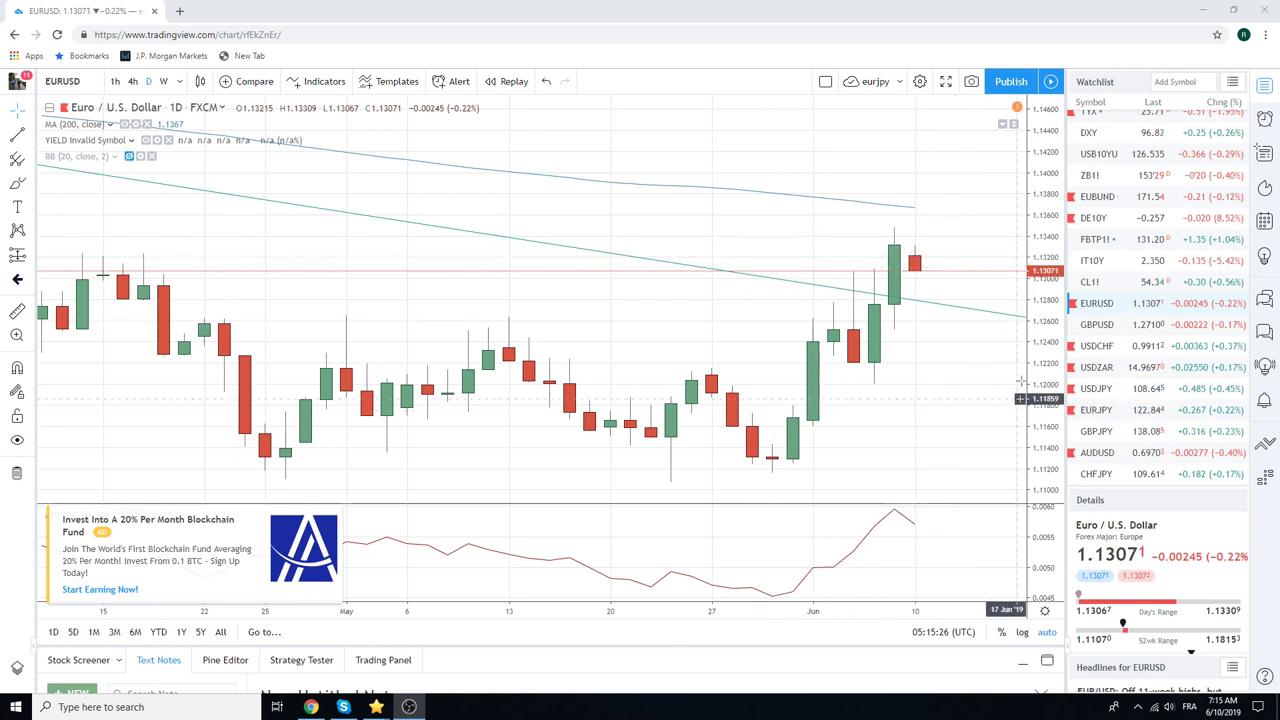
Put EUR/USD on weekly candles to show the falling trend line from the early-2018 highs
{"action": "scroll", "coordinate": [1020, 390], "scroll_direction": "down", "scroll_amount": 5}
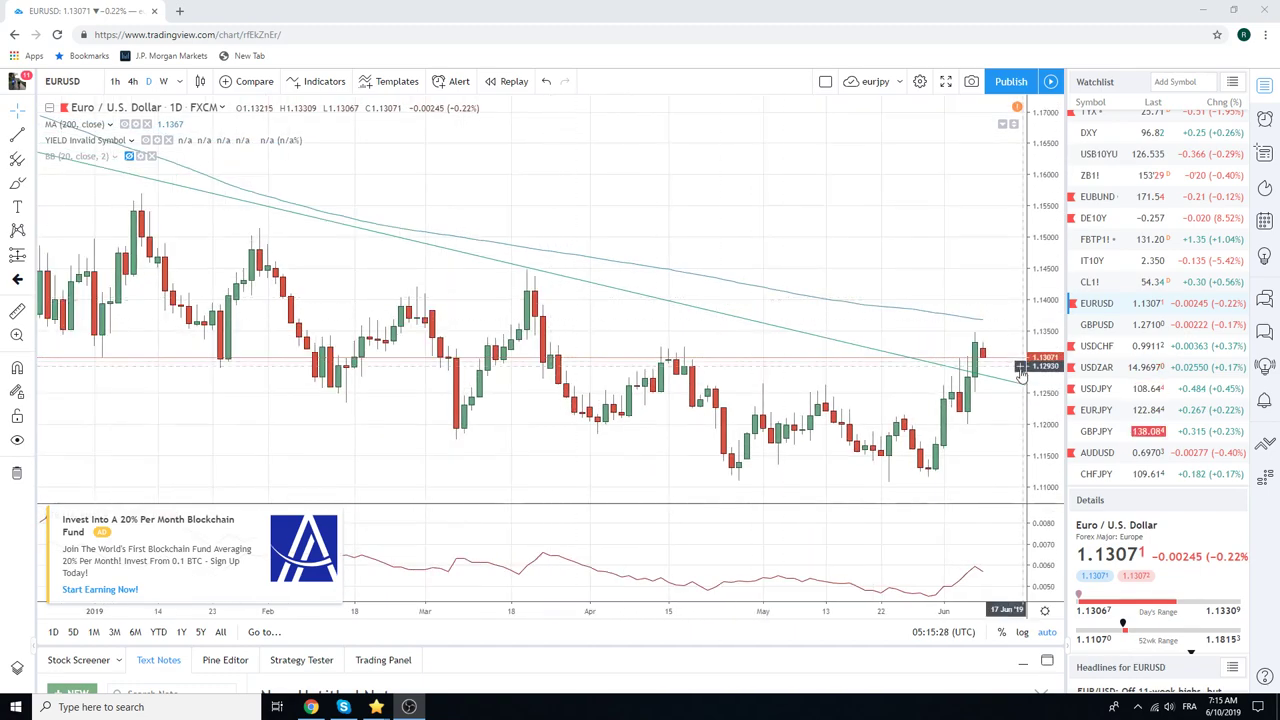
{"action": "scroll", "coordinate": [445, 204], "scroll_direction": "down", "scroll_amount": 3}
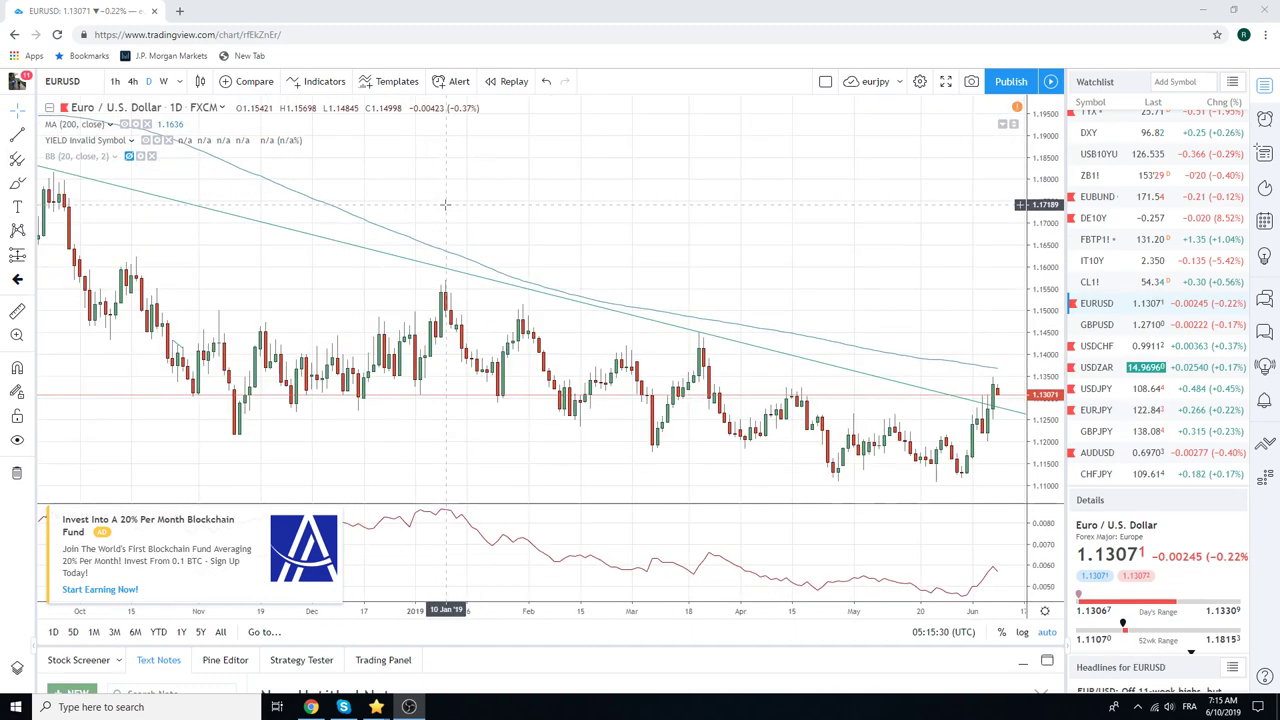
{"action": "scroll", "coordinate": [445, 204], "scroll_direction": "up", "scroll_amount": 5}
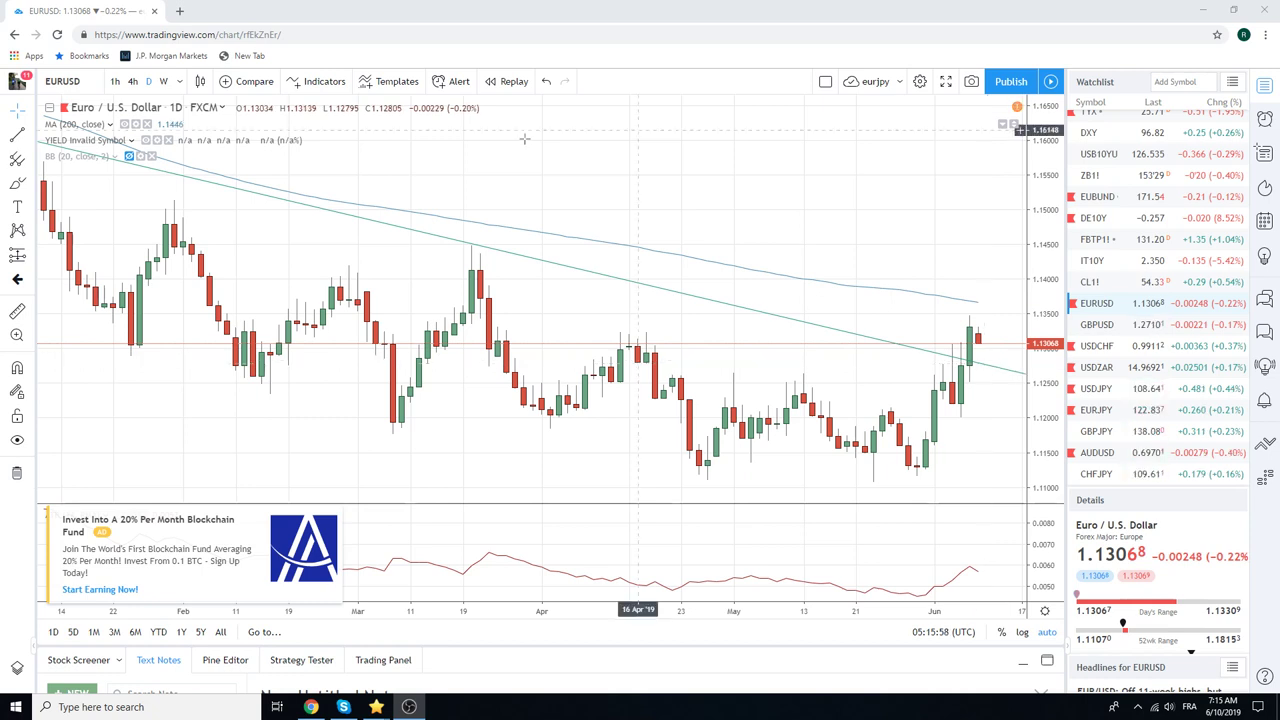
{"action": "left_click", "coordinate": [163, 82]}
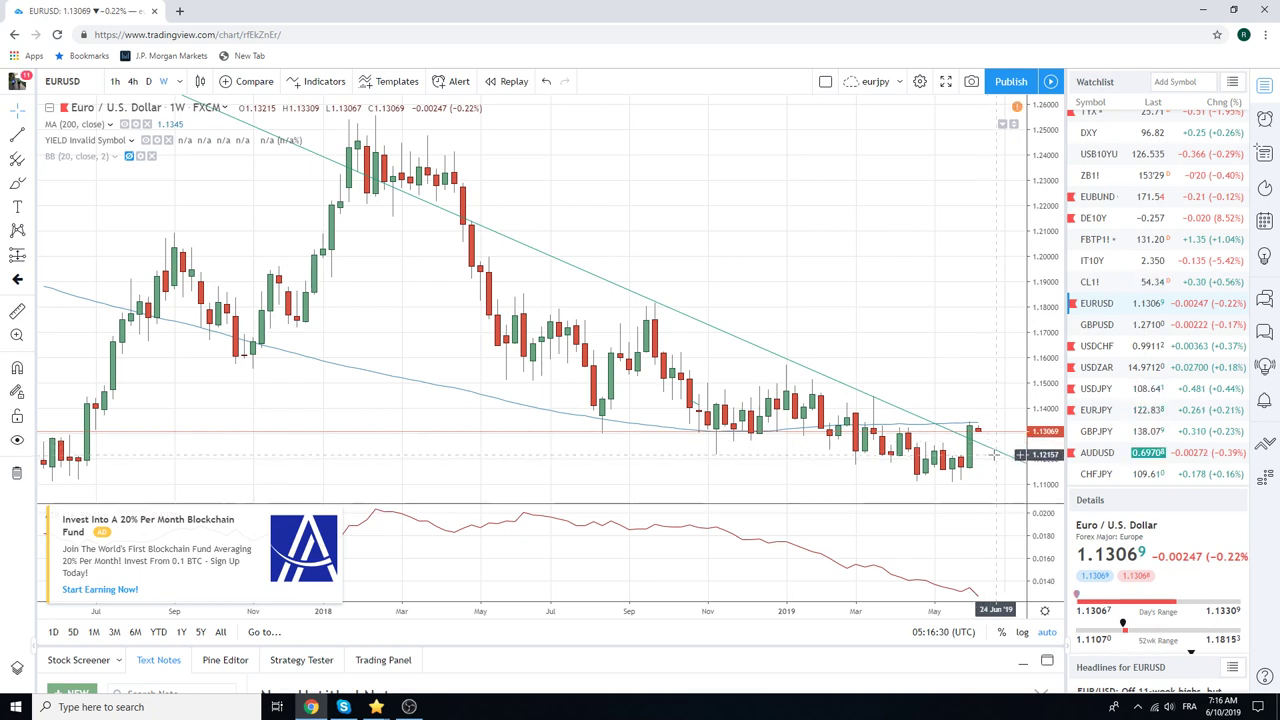
Switch to 4-hour candles and load the DE10Y German 10-year bond yield
{"action": "left_click", "coordinate": [132, 81]}
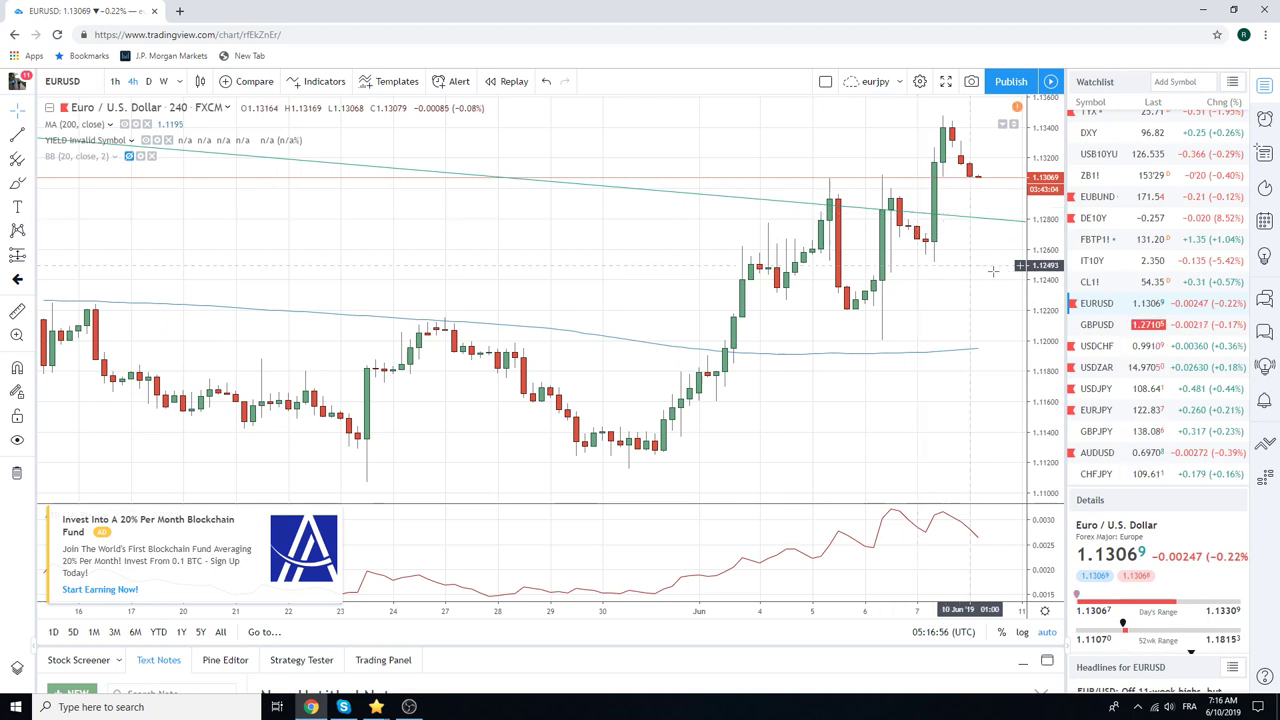
{"action": "left_click", "coordinate": [1103, 220]}
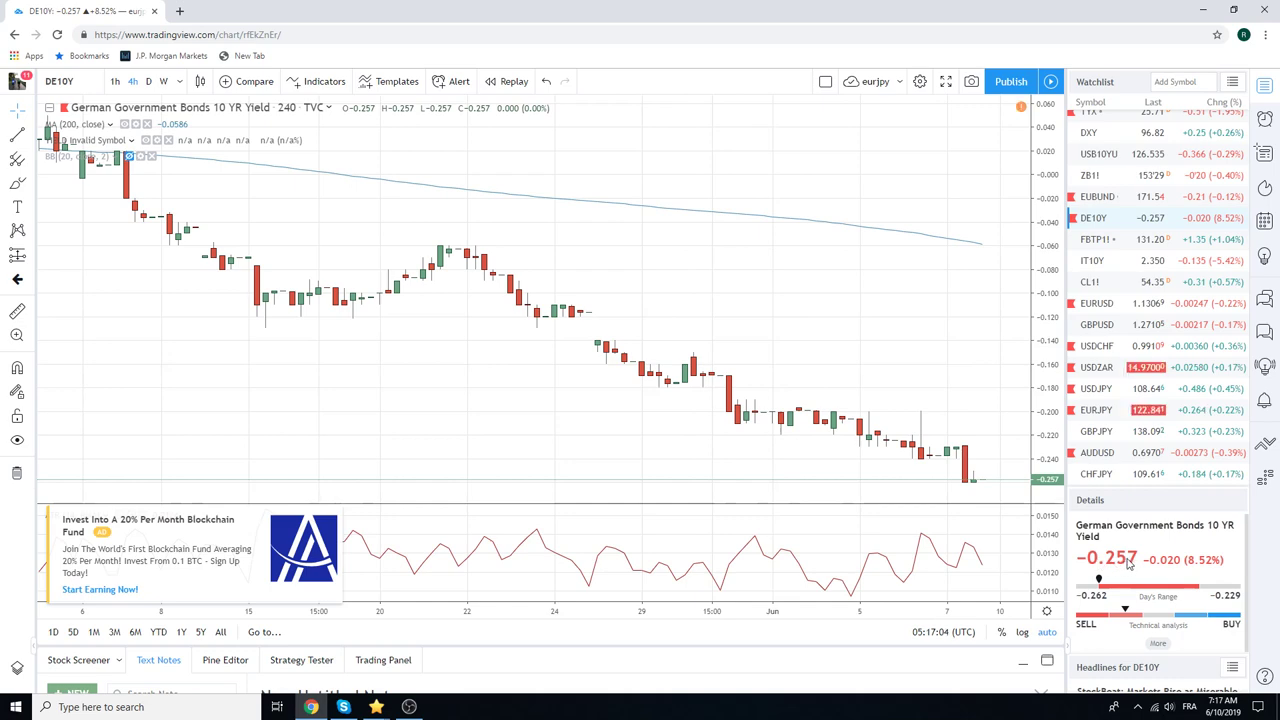
{"action": "scroll", "coordinate": [740, 335], "scroll_direction": "down", "scroll_amount": 2}
{"action": "scroll", "coordinate": [740, 337], "scroll_direction": "down", "scroll_amount": 1}
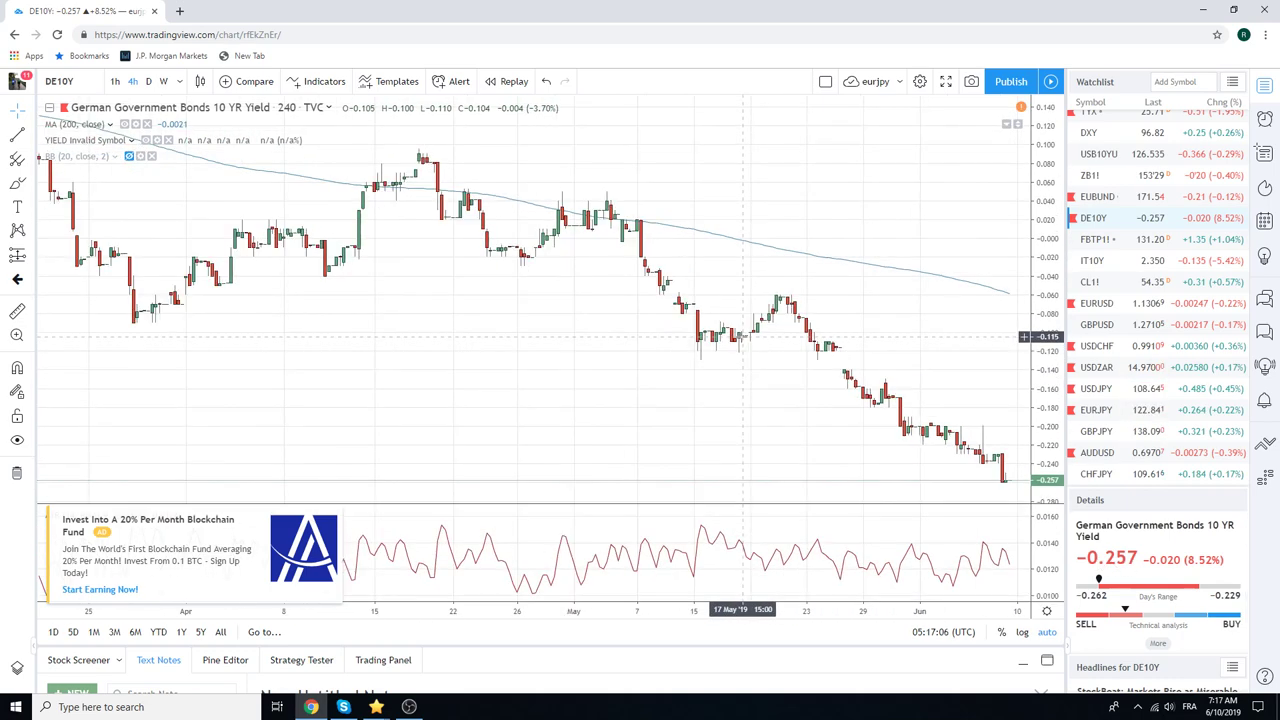
{"action": "scroll", "coordinate": [740, 335], "scroll_direction": "up", "scroll_amount": 2}
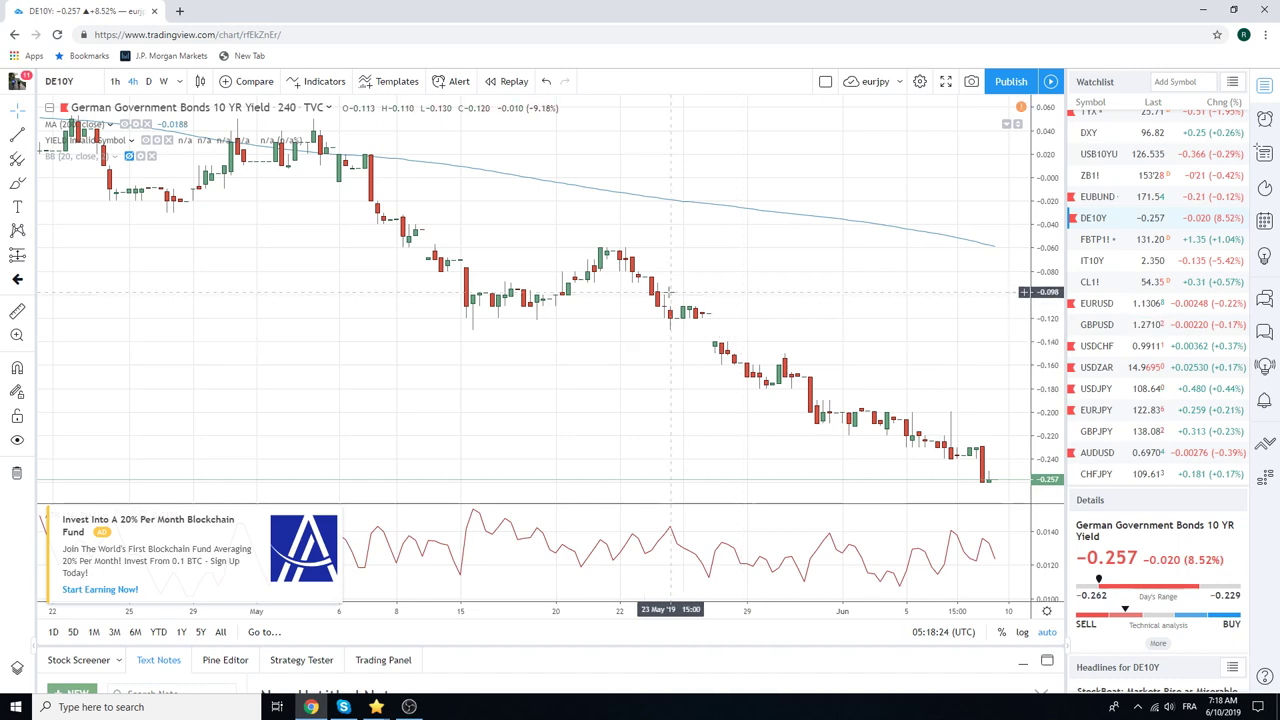
{"action": "scroll", "coordinate": [668, 291], "scroll_direction": "down", "scroll_amount": 3}
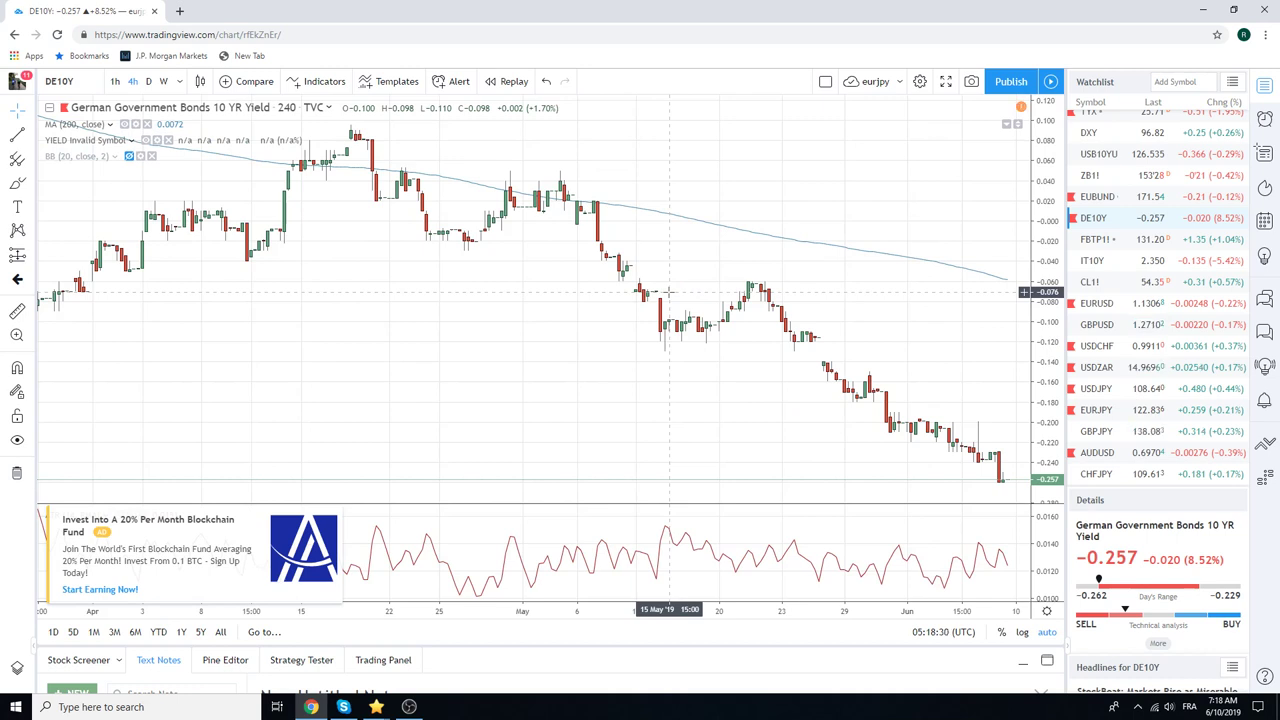
Load EURUSD from the watchlist on weekly candles, price near 1.13063
{"action": "left_click", "coordinate": [1093, 304]}
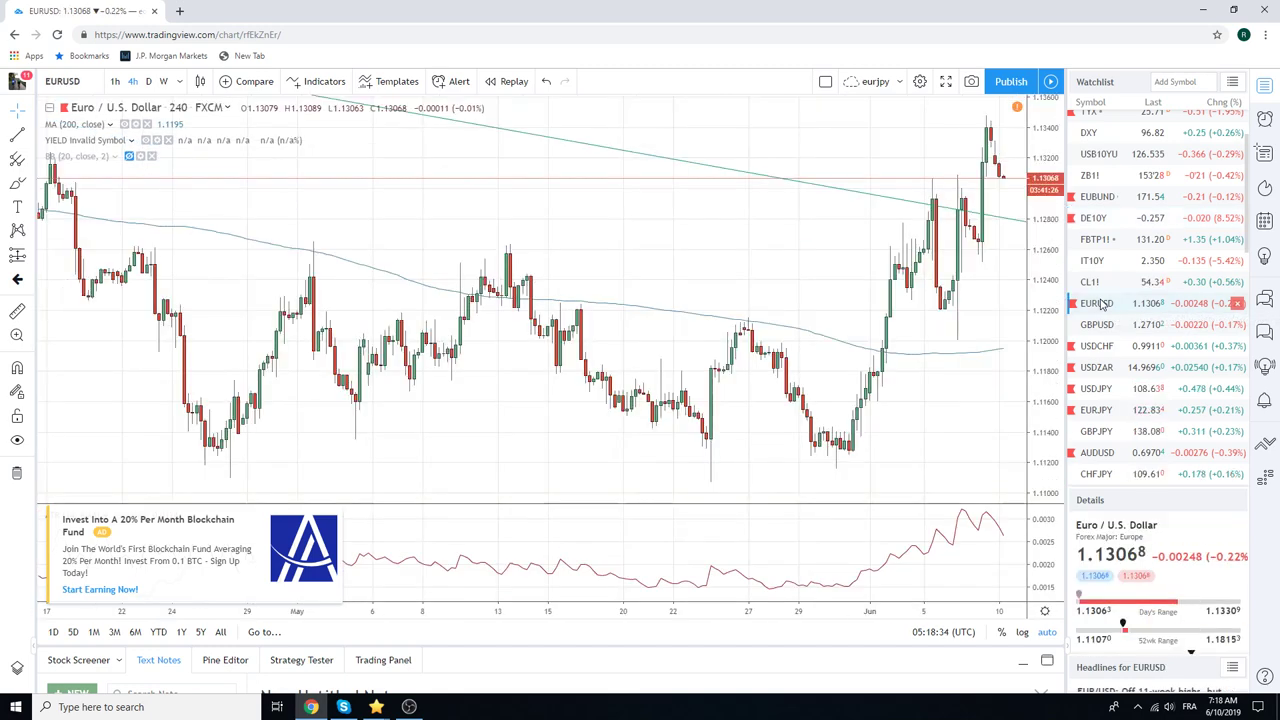
{"action": "left_click", "coordinate": [163, 81]}
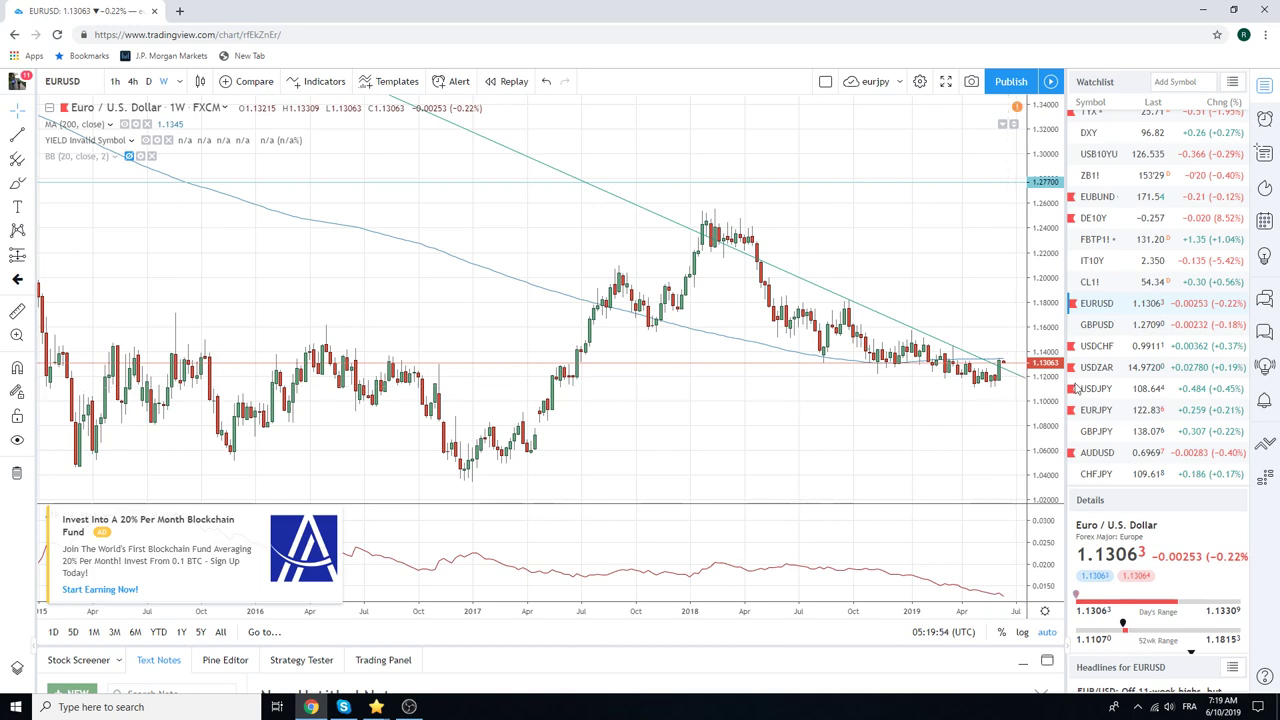
Load the USDCHF weekly chart and dismiss the upgrade advert without upgrading
{"action": "left_click", "coordinate": [1097, 346]}
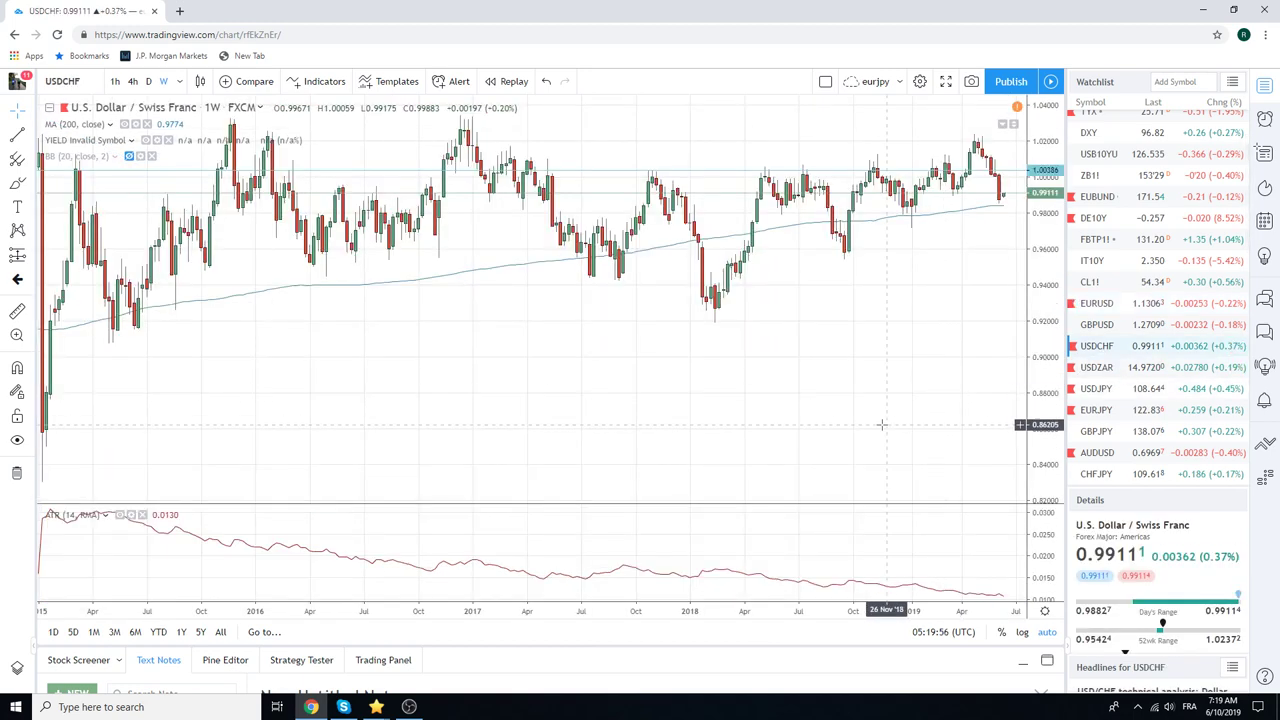
{"action": "scroll", "coordinate": [880, 424], "scroll_direction": "up", "scroll_amount": 3}
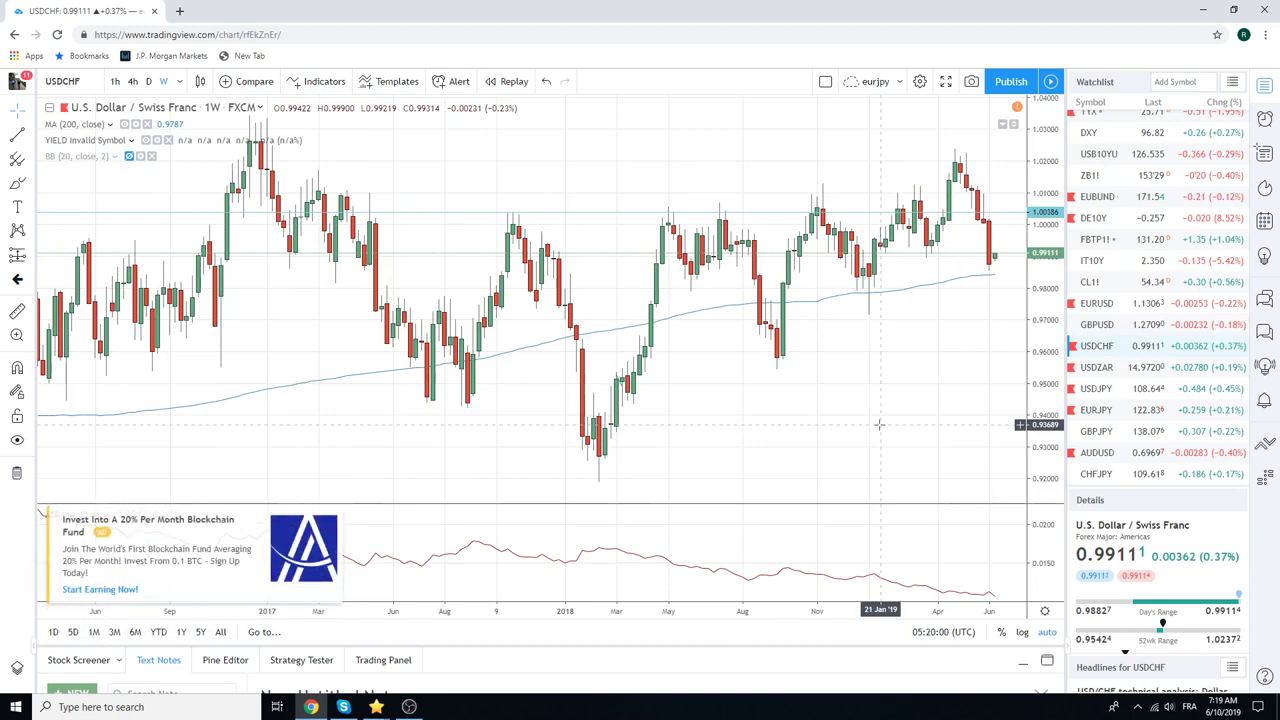
{"action": "left_click", "coordinate": [333, 520]}
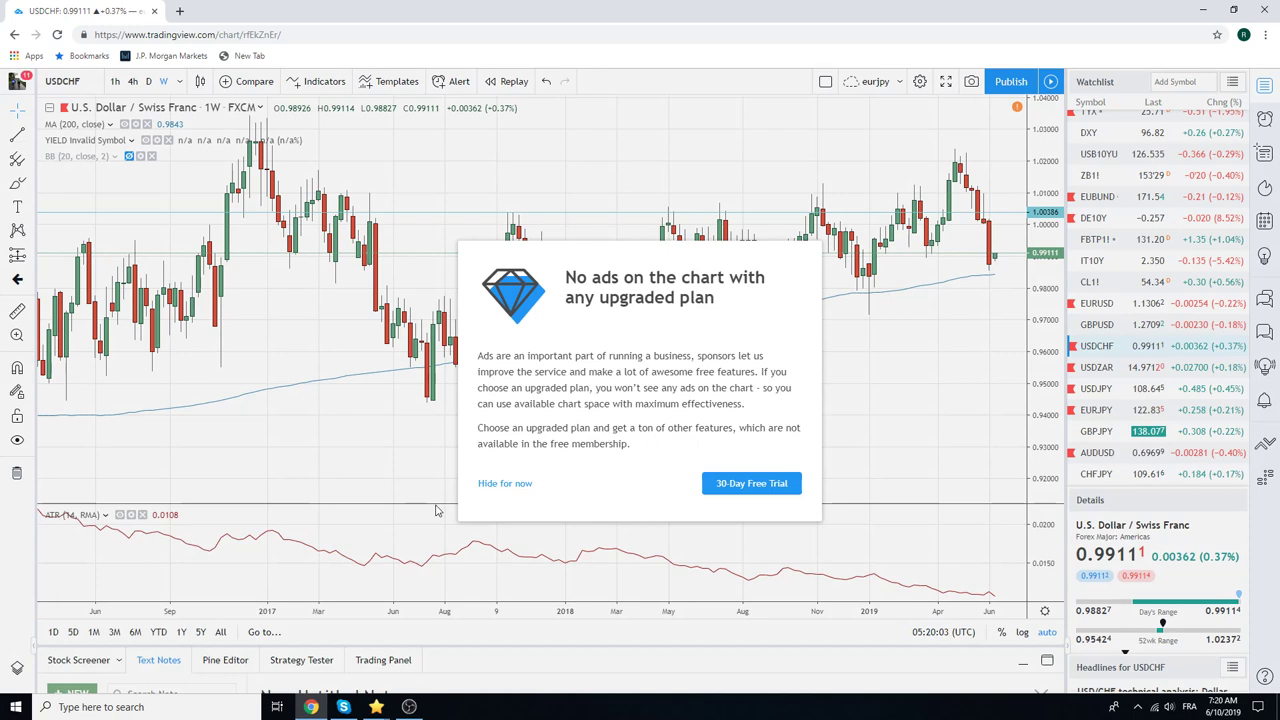
{"action": "left_click", "coordinate": [489, 485]}
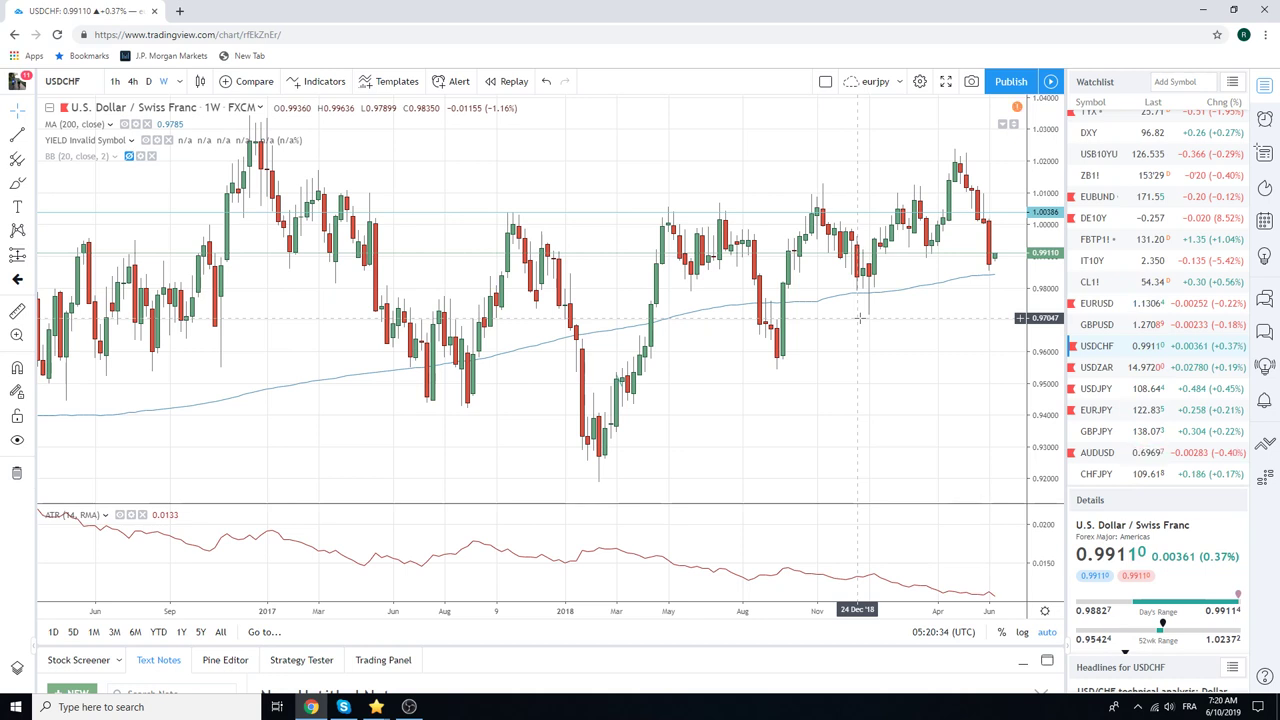
Scroll through the watchlist to review the current prices
{"action": "scroll", "coordinate": [1094, 300], "scroll_direction": "down", "scroll_amount": 3}
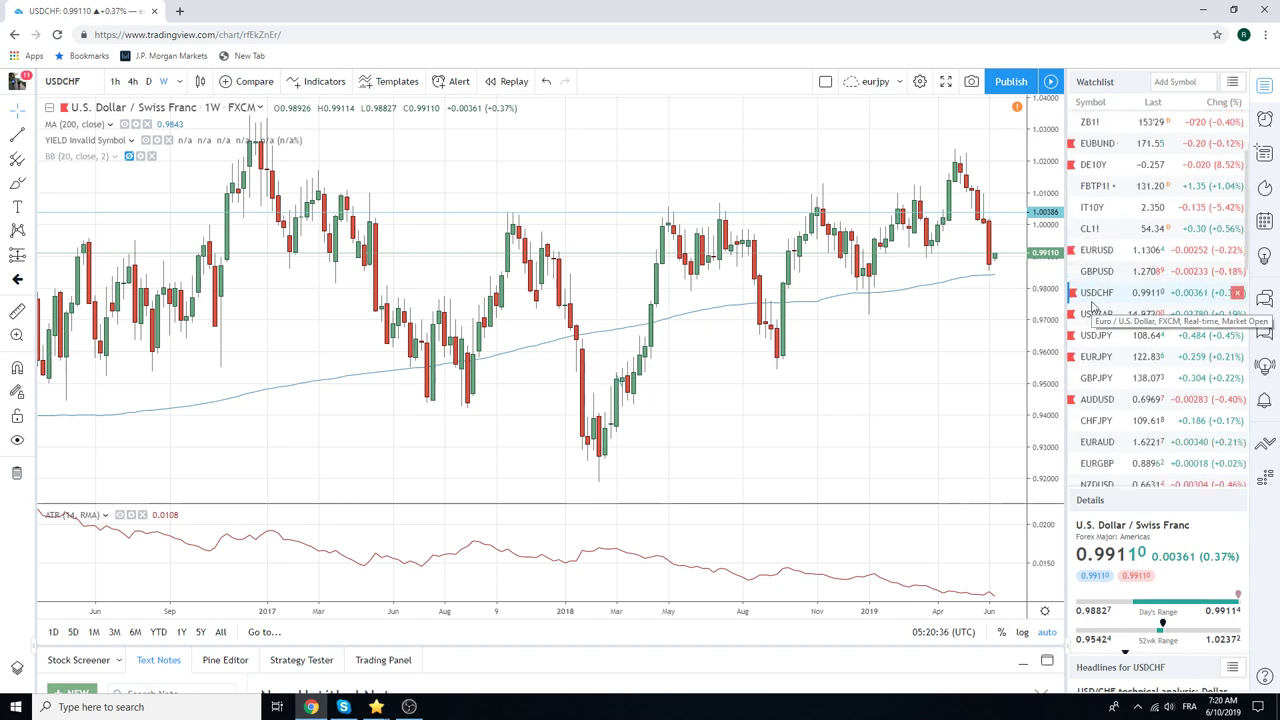
{"action": "scroll", "coordinate": [1136, 270], "scroll_direction": "down", "scroll_amount": 2}
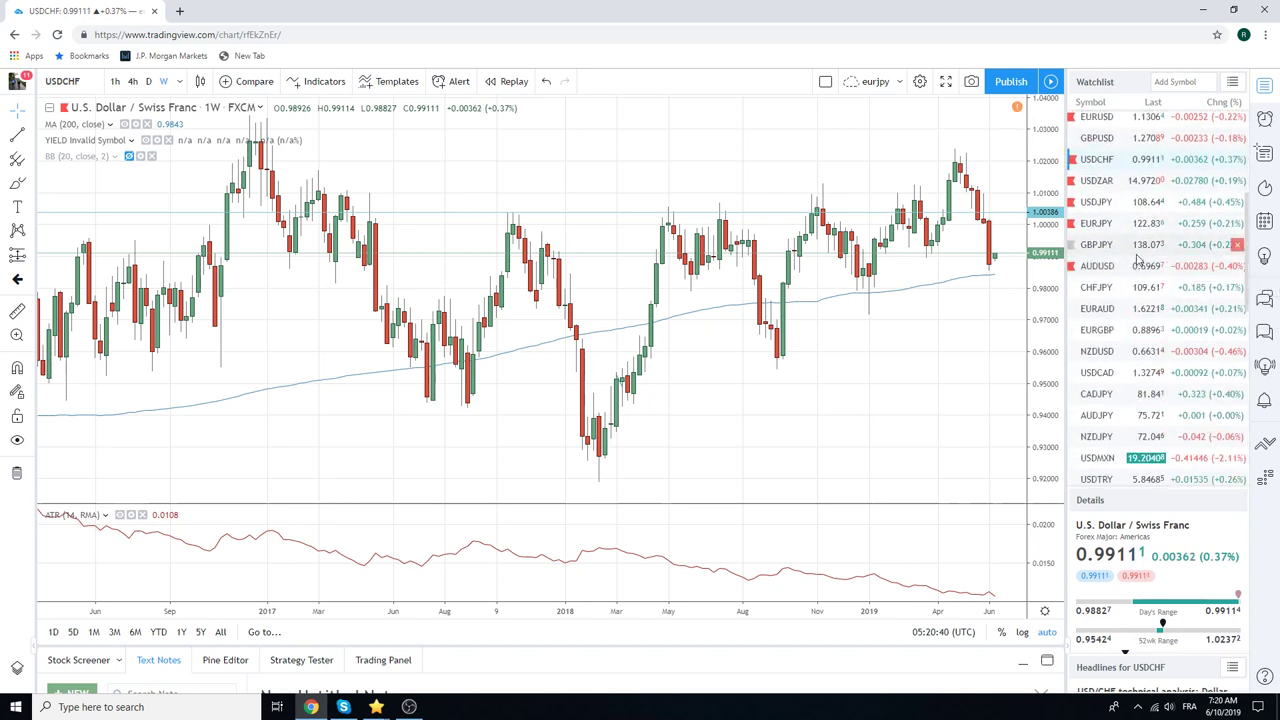
{"action": "scroll", "coordinate": [1136, 260], "scroll_direction": "down", "scroll_amount": 2}
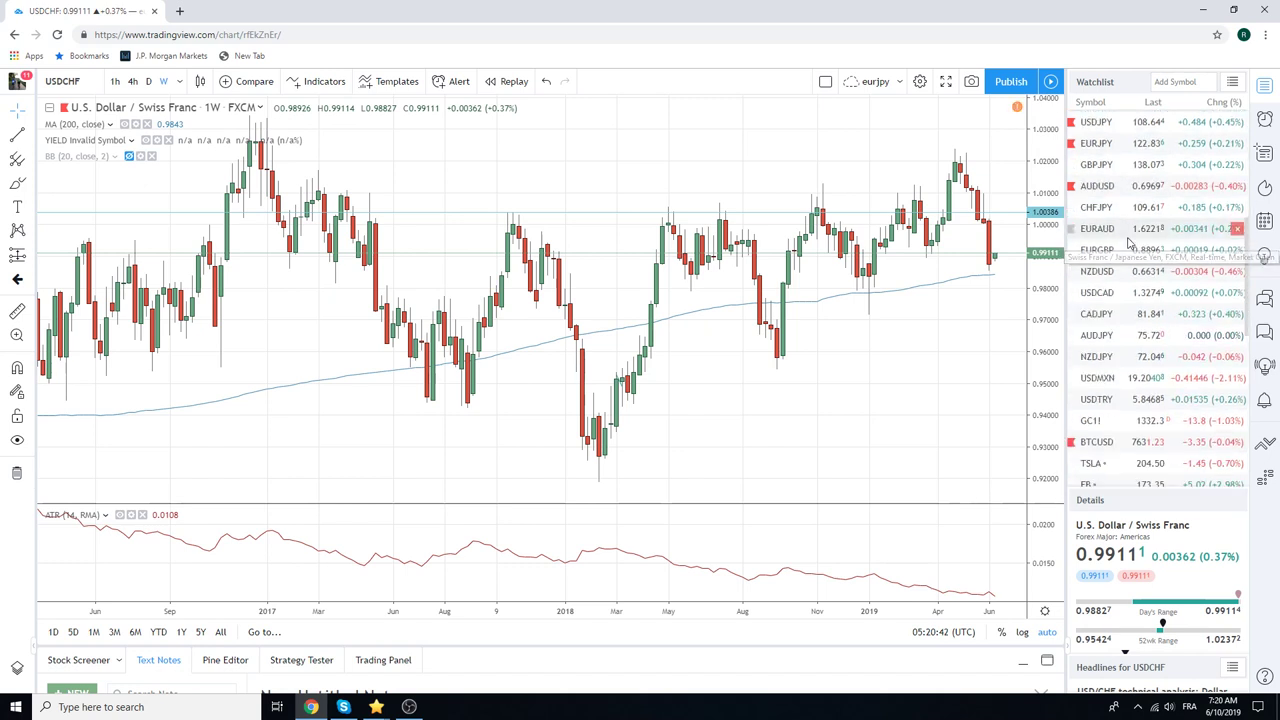
{"action": "scroll", "coordinate": [1125, 265], "scroll_direction": "up", "scroll_amount": 1}
{"action": "scroll", "coordinate": [1127, 270], "scroll_direction": "up", "scroll_amount": 4}
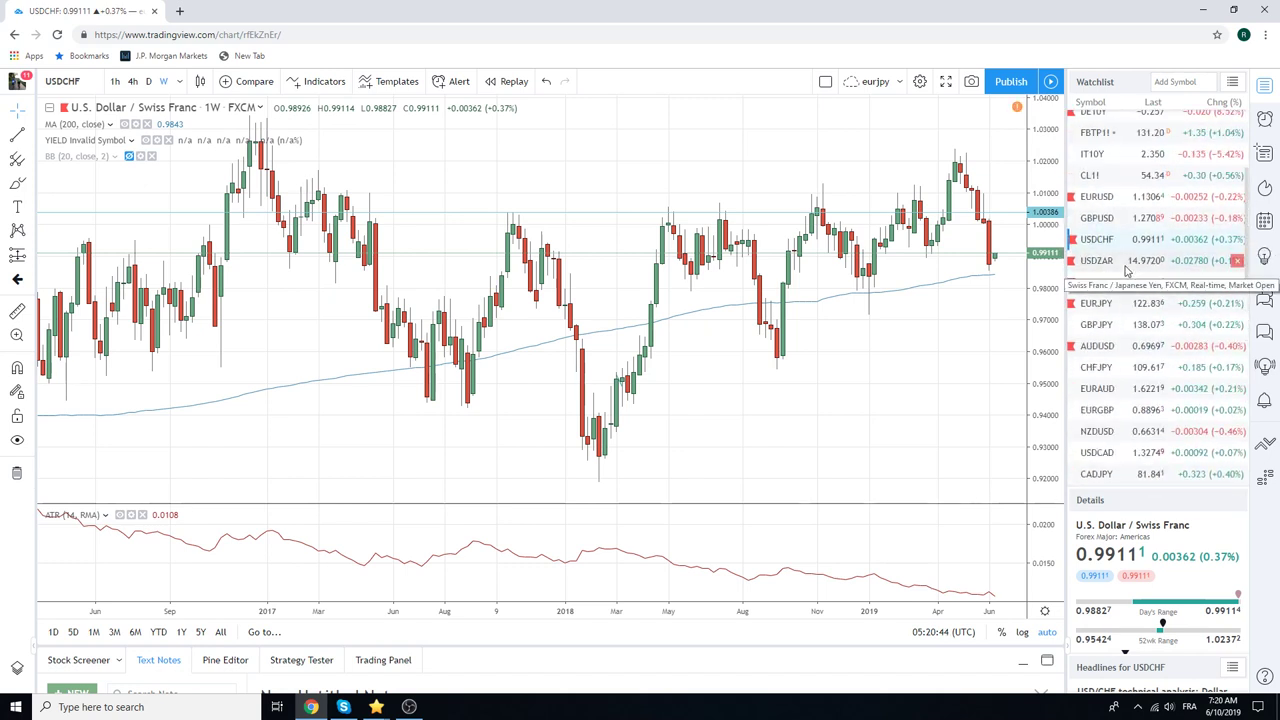
{"action": "scroll", "coordinate": [1127, 270], "scroll_direction": "down", "scroll_amount": 4}
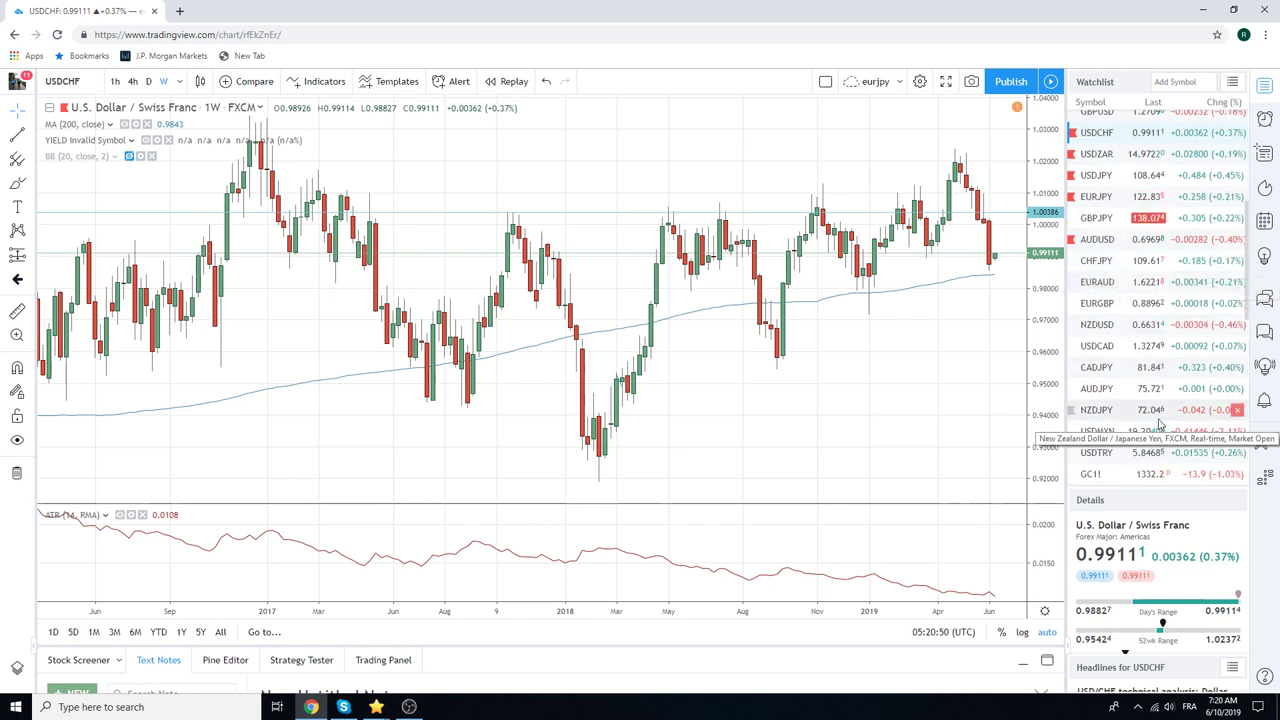
{"action": "scroll", "coordinate": [1160, 425], "scroll_direction": "up", "scroll_amount": 4}
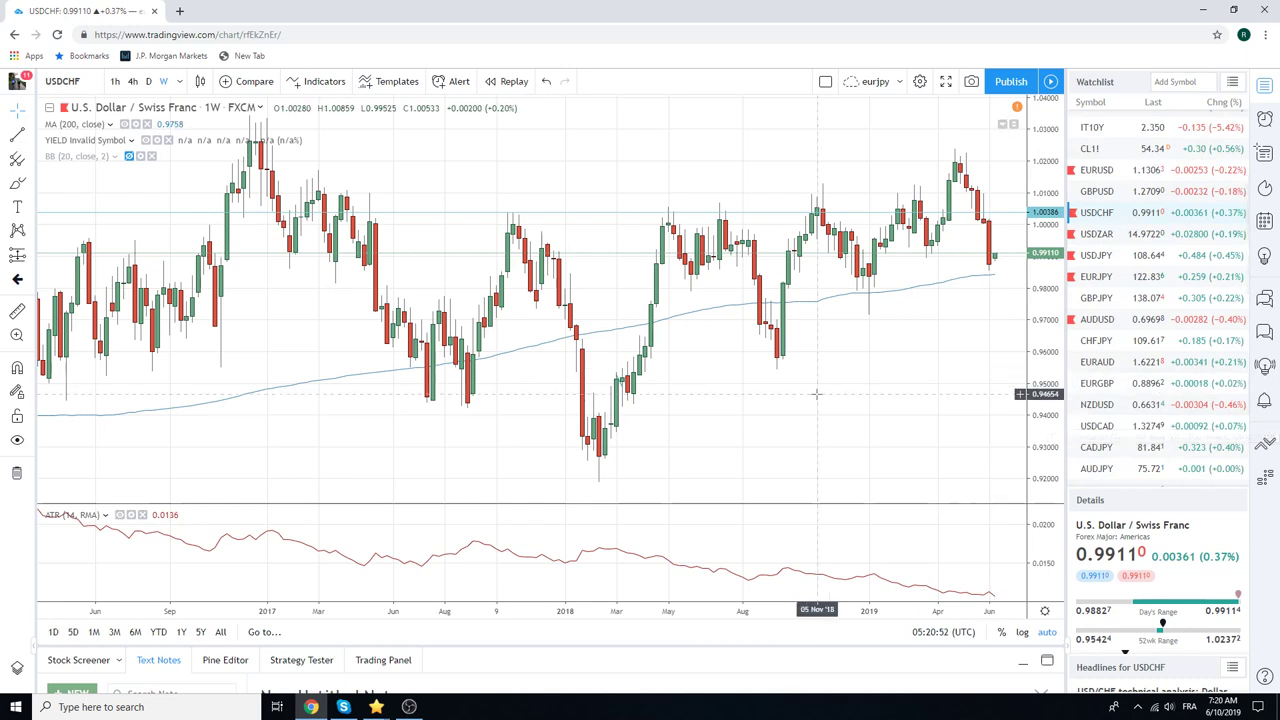
Replace the chart symbol with EURCHF, showing Euro / Swiss Franc weekly candles
{"action": "left_click", "coordinate": [76, 81]}
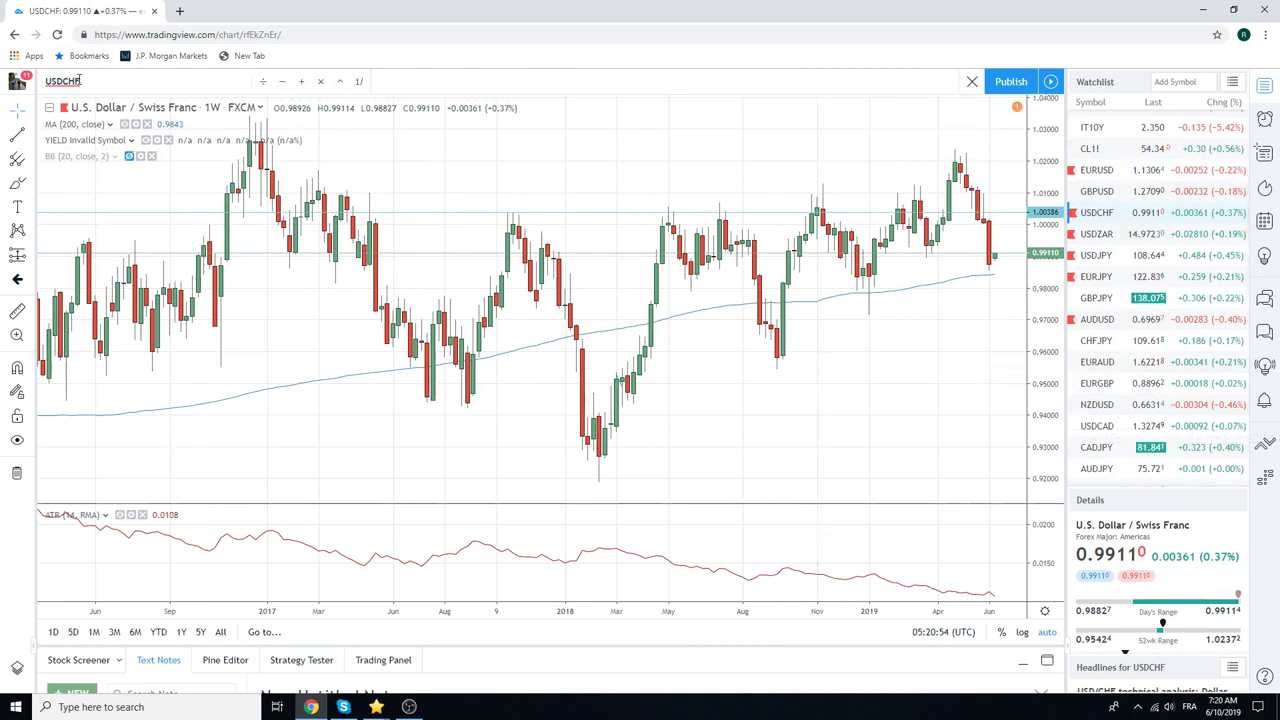
{"action": "key", "text": "BackSpace"}
{"action": "key", "text": "BackSpace"}
{"action": "key", "text": "BackSpace"}
{"action": "key", "text": "BackSpace"}
{"action": "key", "text": "BackSpace"}
{"action": "key", "text": "BackSpace"}
{"action": "type", "text": "EURCHF"}
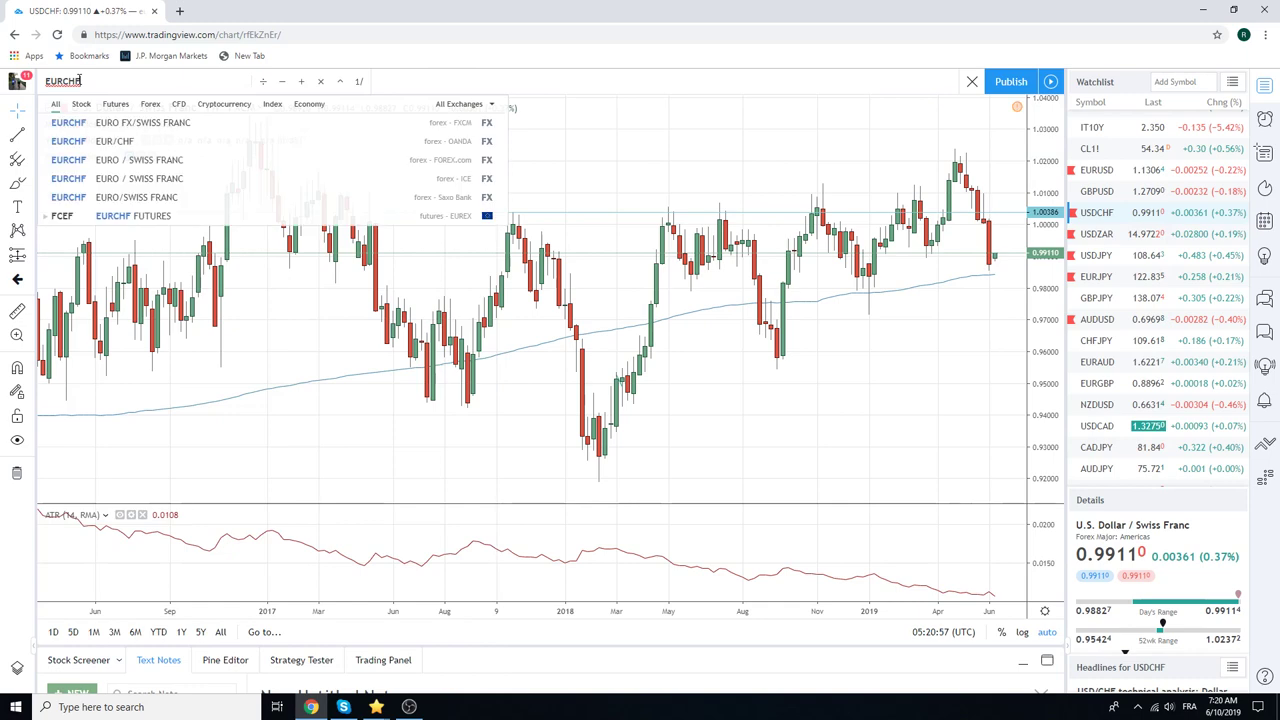
{"action": "key", "text": "Return"}
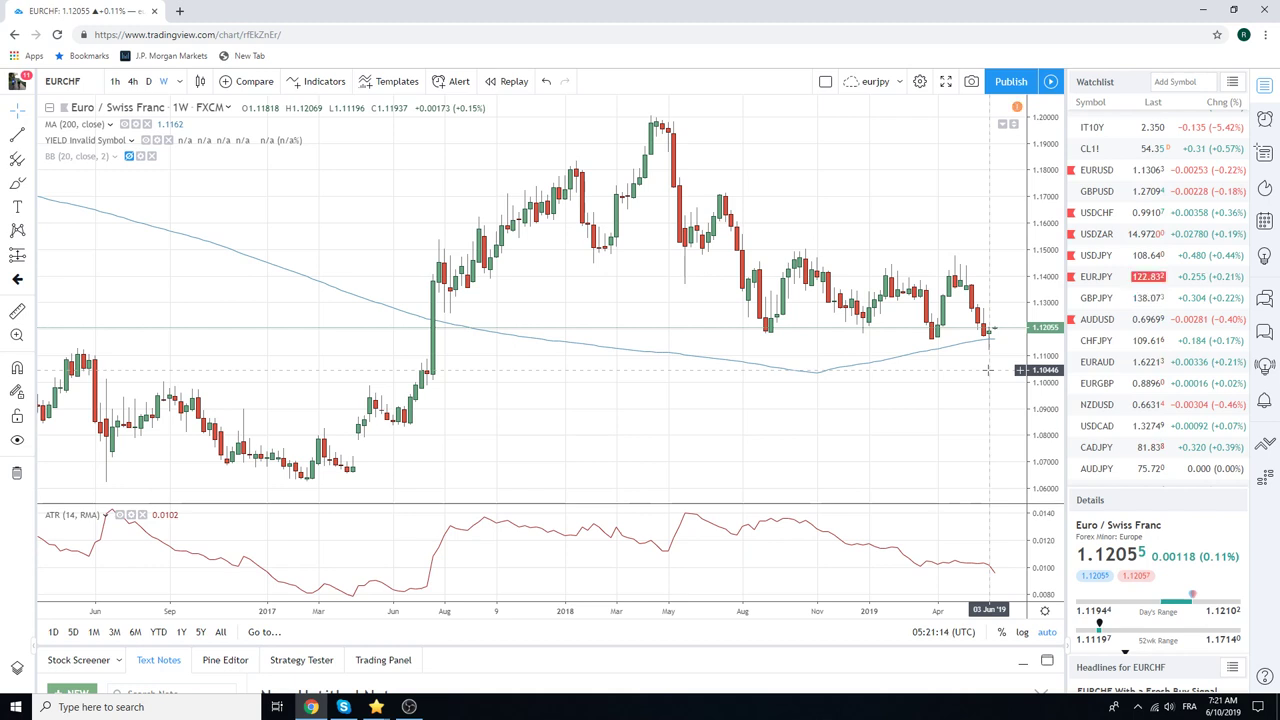
Examine EURCHF on 1-hour candles, then load USDJPY from the watchlist
{"action": "left_click", "coordinate": [115, 81]}
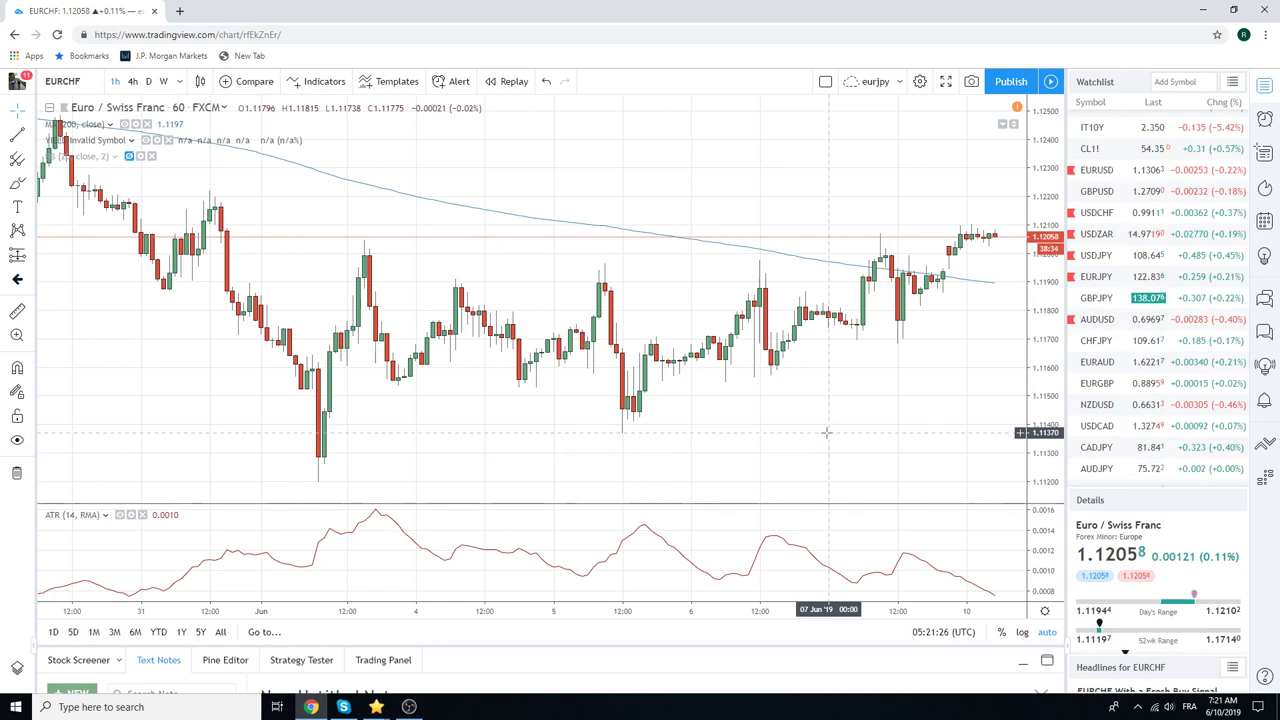
{"action": "scroll", "coordinate": [826, 432], "scroll_direction": "down", "scroll_amount": 2}
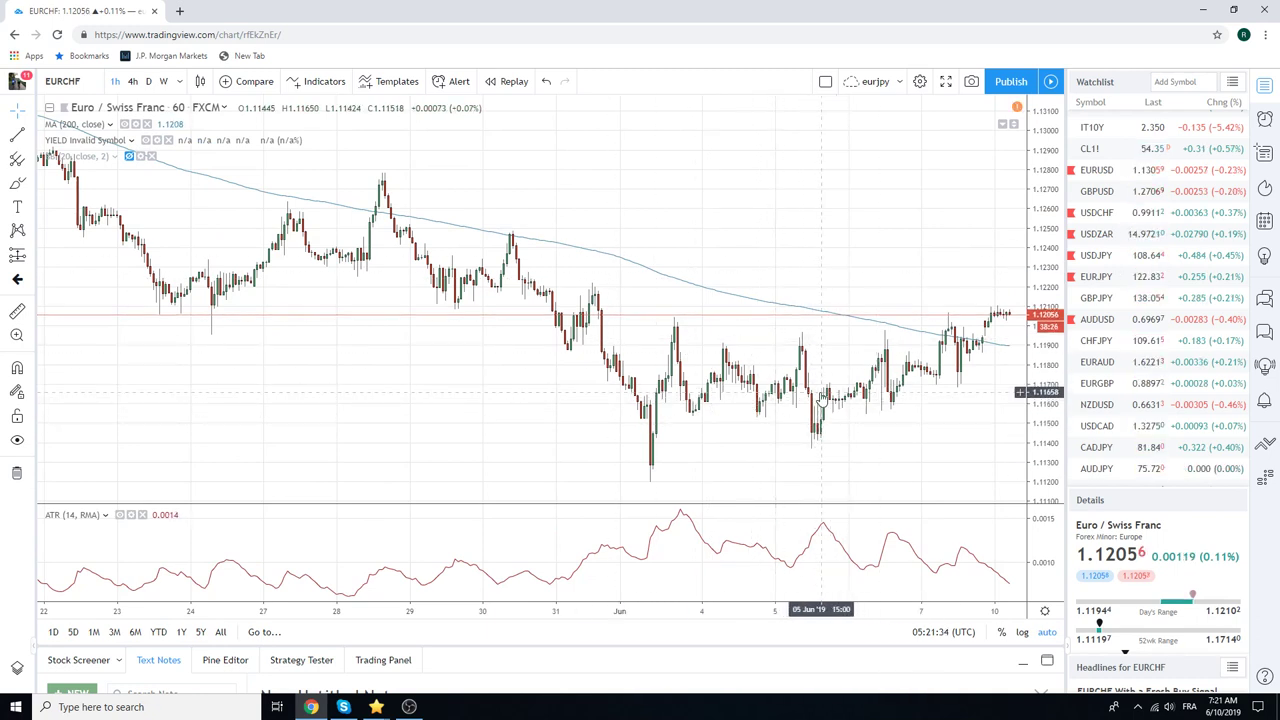
{"action": "scroll", "coordinate": [821, 396], "scroll_direction": "up", "scroll_amount": 4}
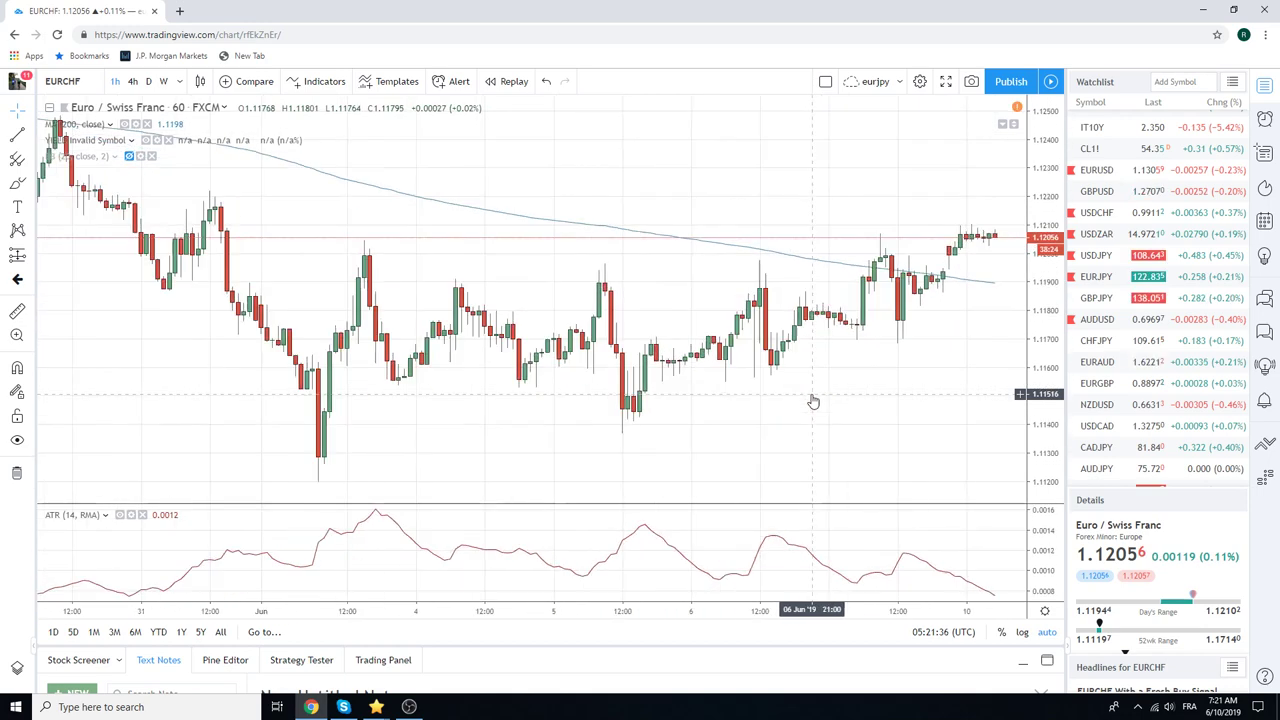
{"action": "scroll", "coordinate": [813, 401], "scroll_direction": "down", "scroll_amount": 2}
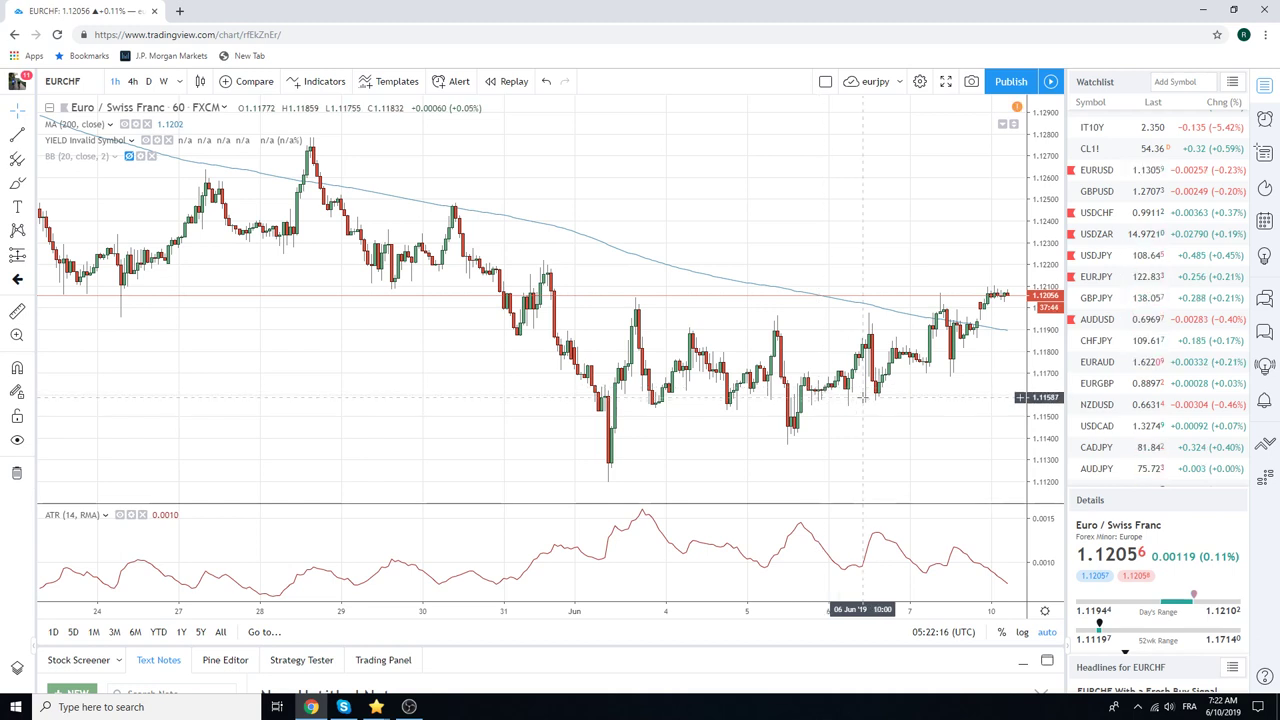
{"action": "scroll", "coordinate": [946, 353], "scroll_direction": "down", "scroll_amount": 2}
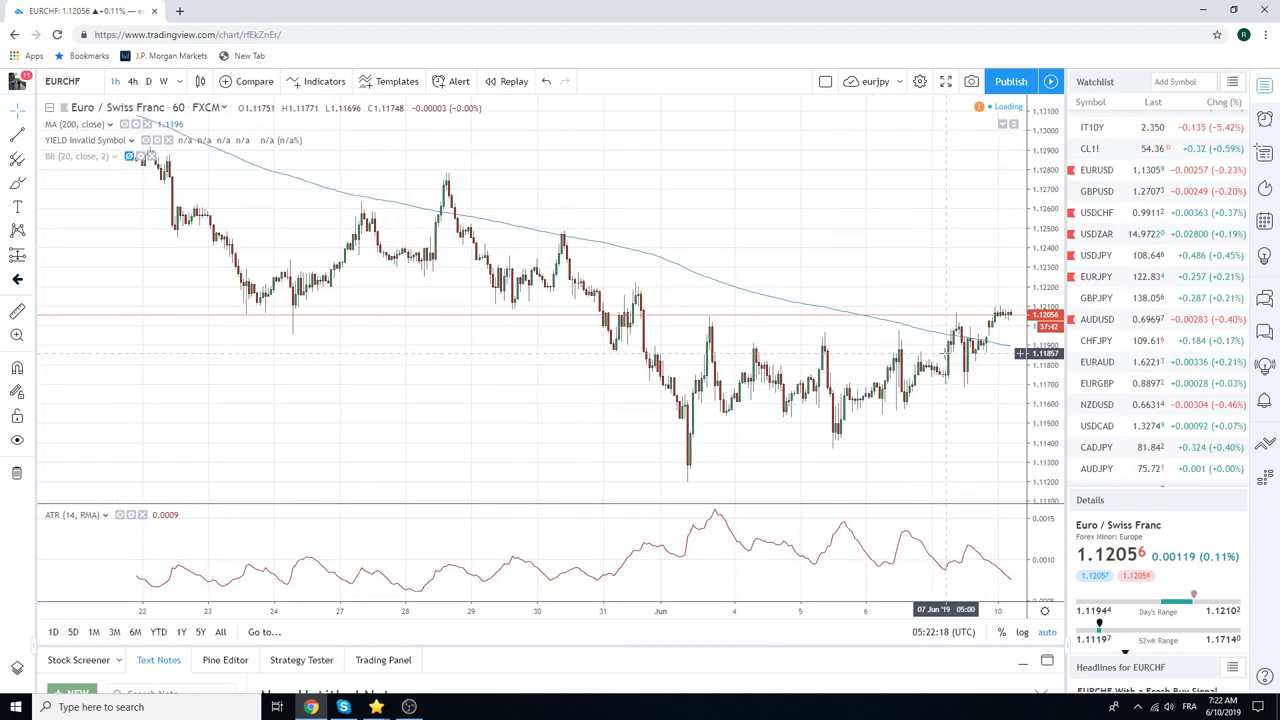
{"action": "scroll", "coordinate": [946, 353], "scroll_direction": "up", "scroll_amount": 2}
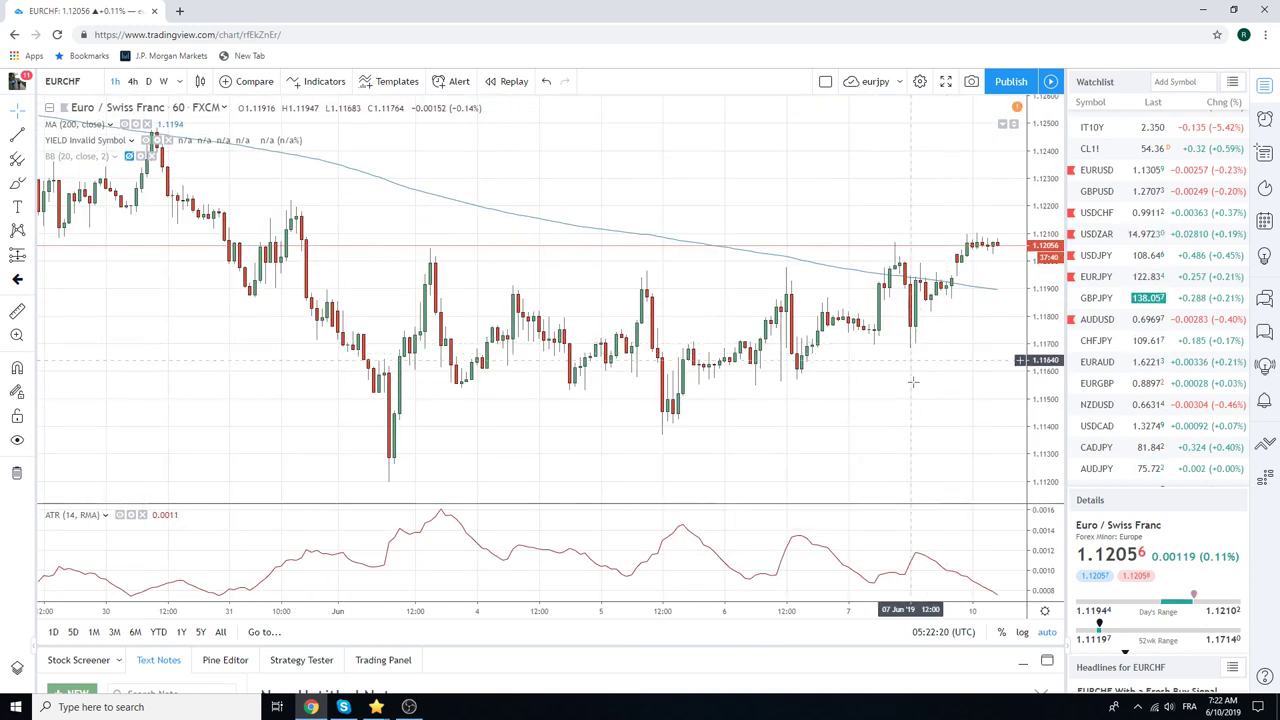
{"action": "left_click", "coordinate": [1100, 256]}
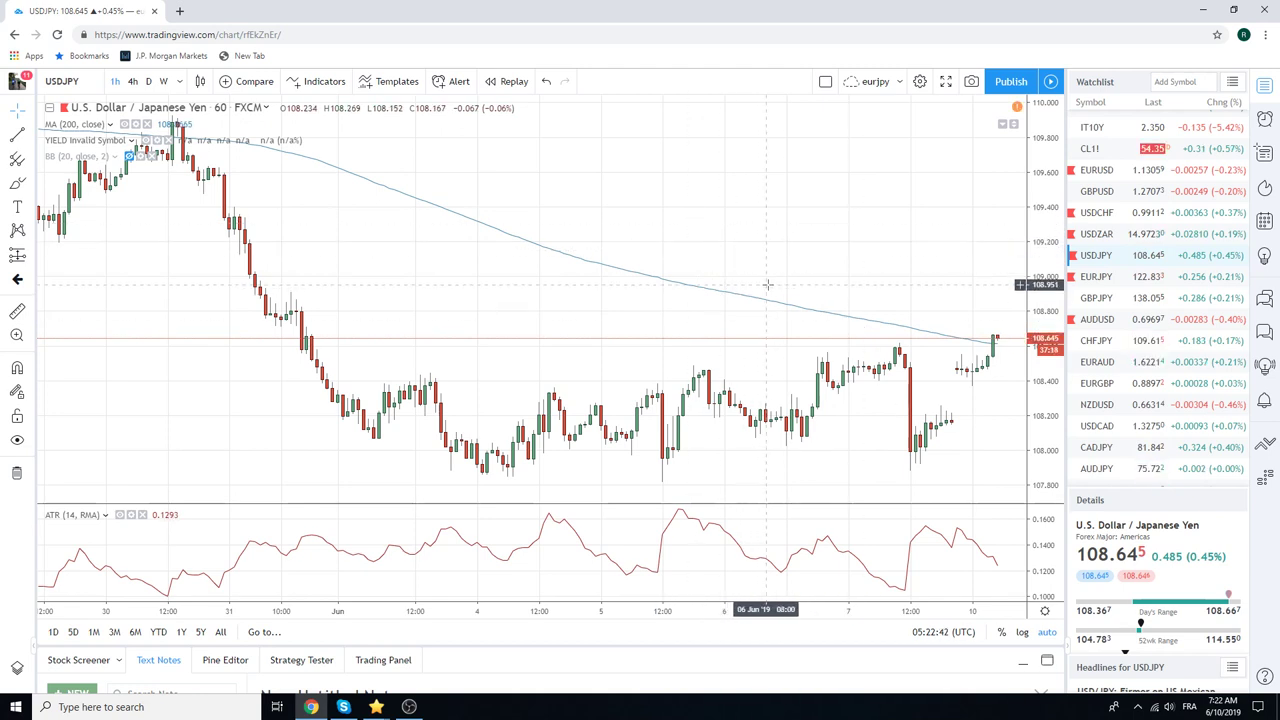
View USDJPY weekly candles around 2018–2019 trend lines, then load AUDUSD
{"action": "left_click", "coordinate": [164, 81]}
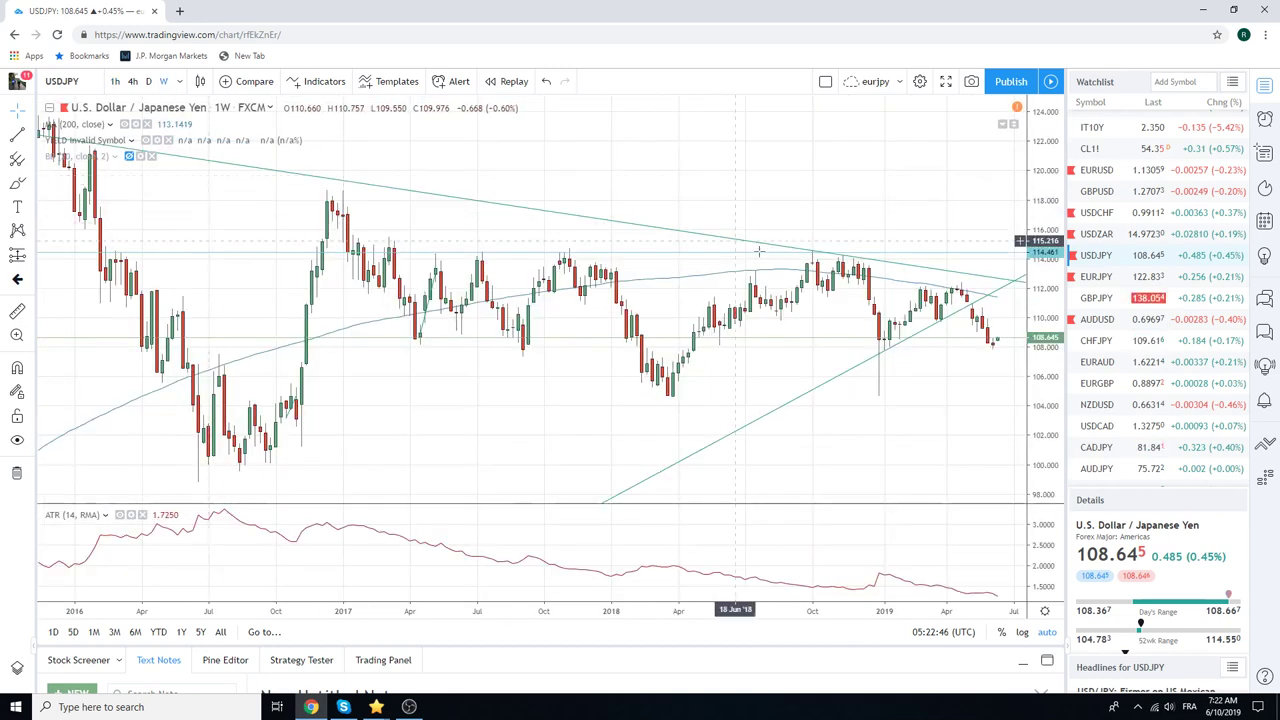
{"action": "scroll", "coordinate": [838, 427], "scroll_direction": "up", "scroll_amount": 3}
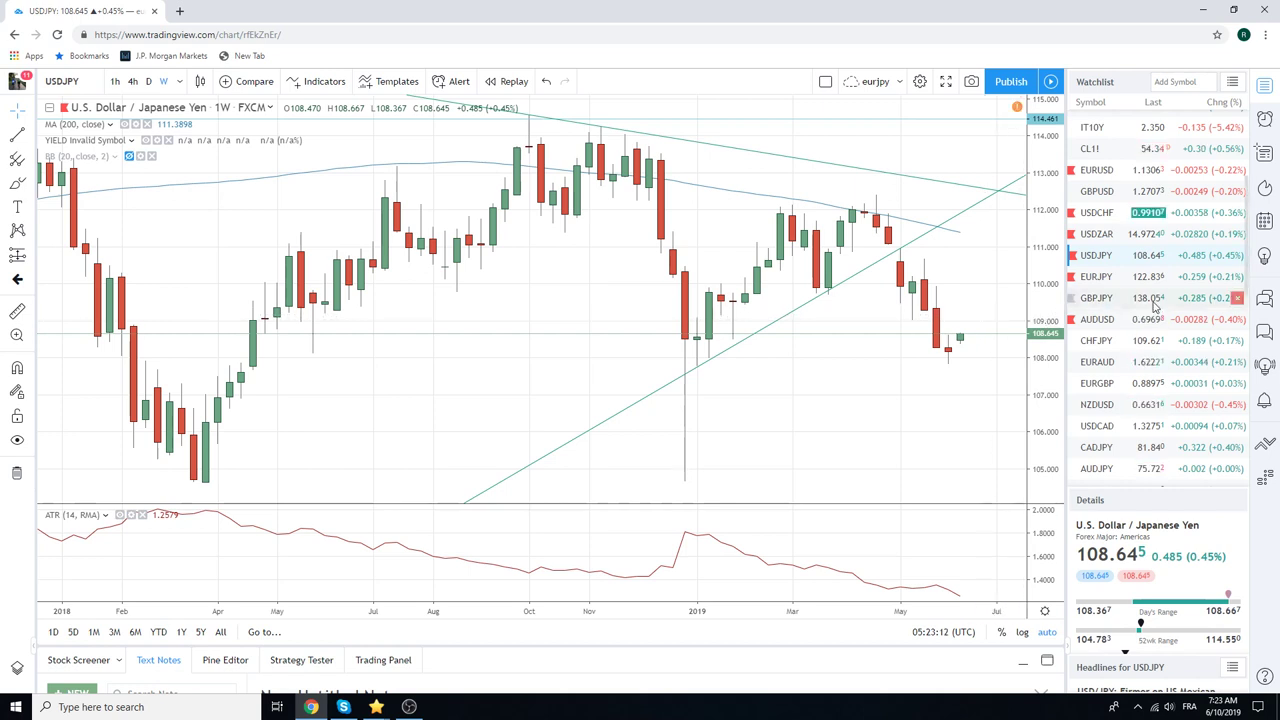
{"action": "scroll", "coordinate": [1152, 306], "scroll_direction": "down", "scroll_amount": 1}
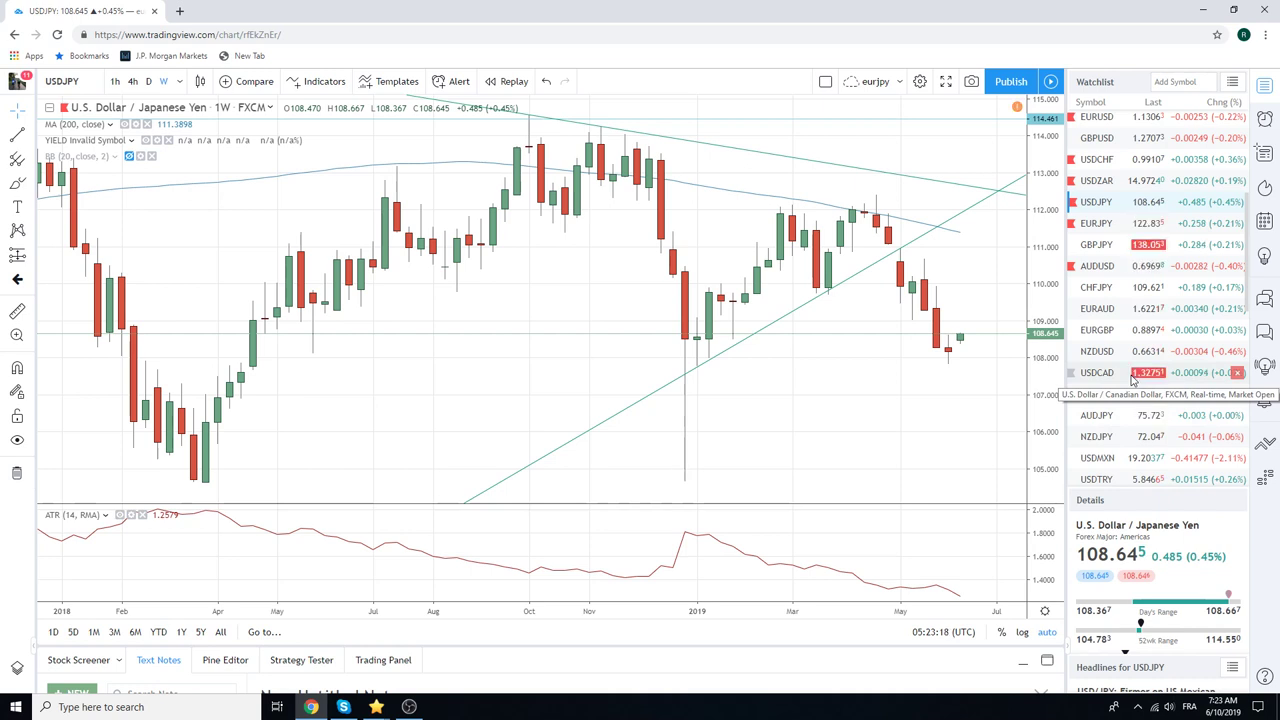
{"action": "scroll", "coordinate": [1138, 378], "scroll_direction": "up", "scroll_amount": 1}
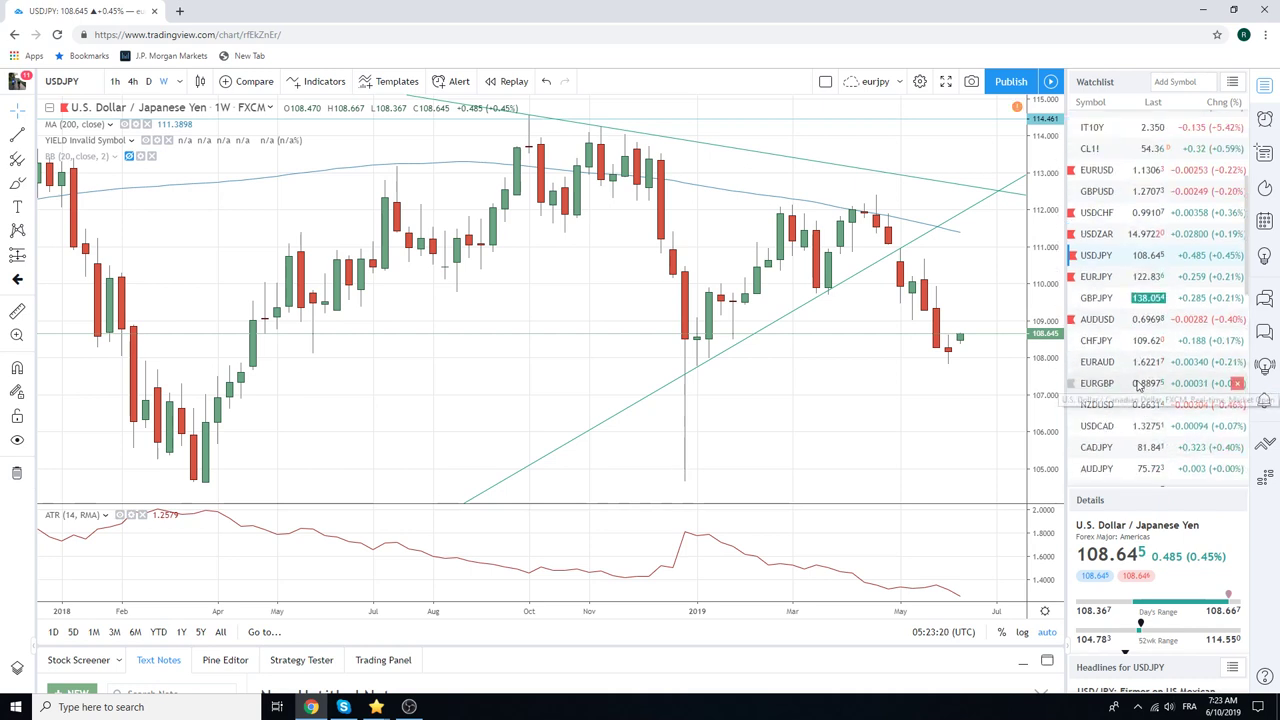
{"action": "left_click", "coordinate": [1110, 319]}
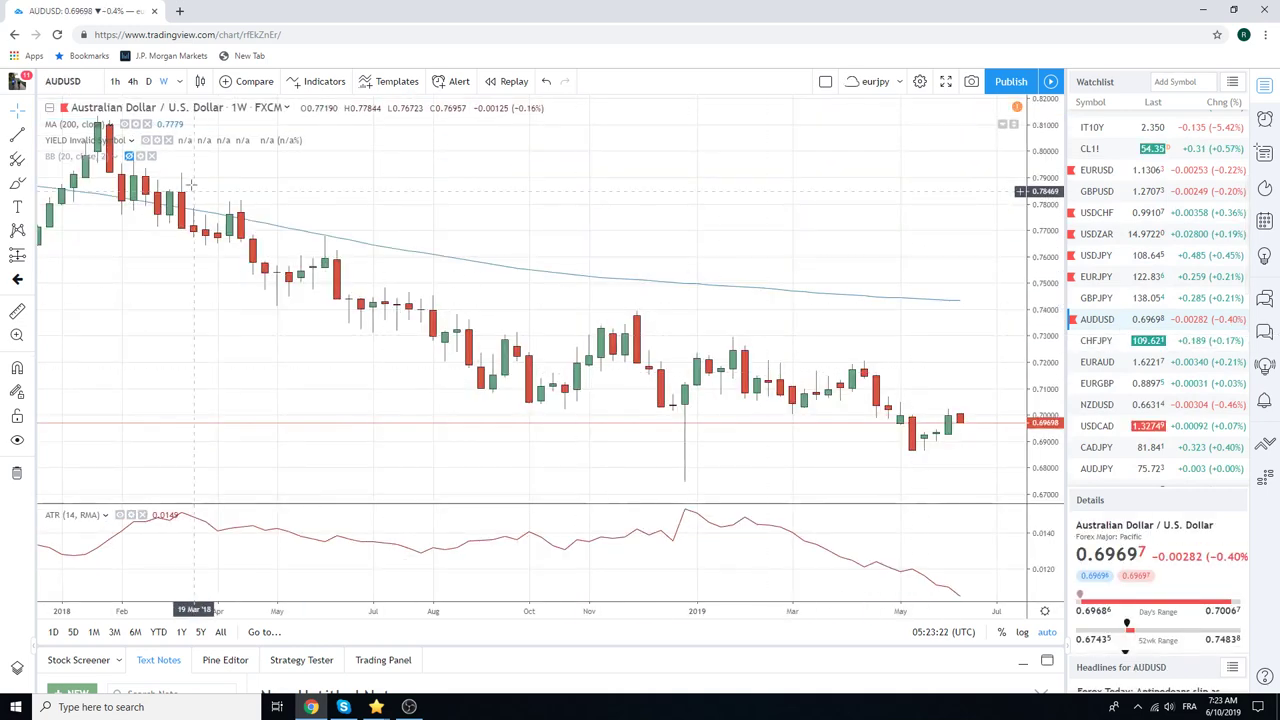
{"action": "left_click", "coordinate": [133, 81]}
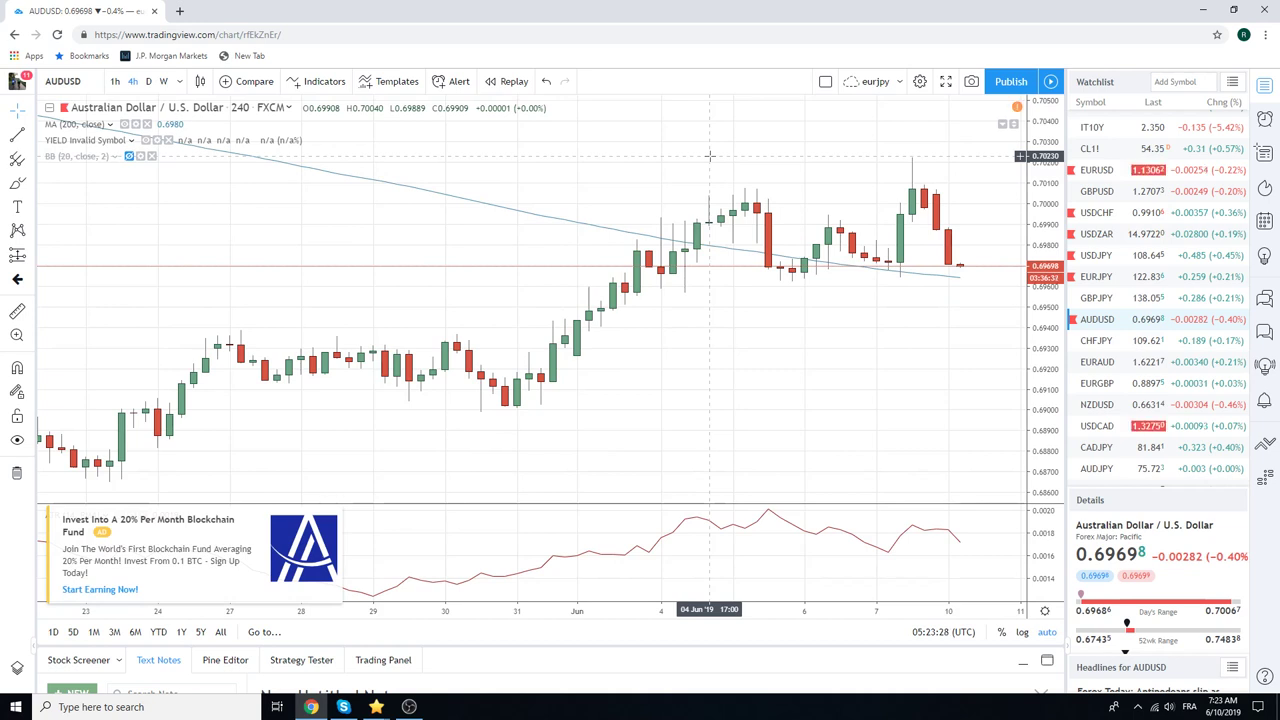
{"action": "left_click", "coordinate": [148, 81]}
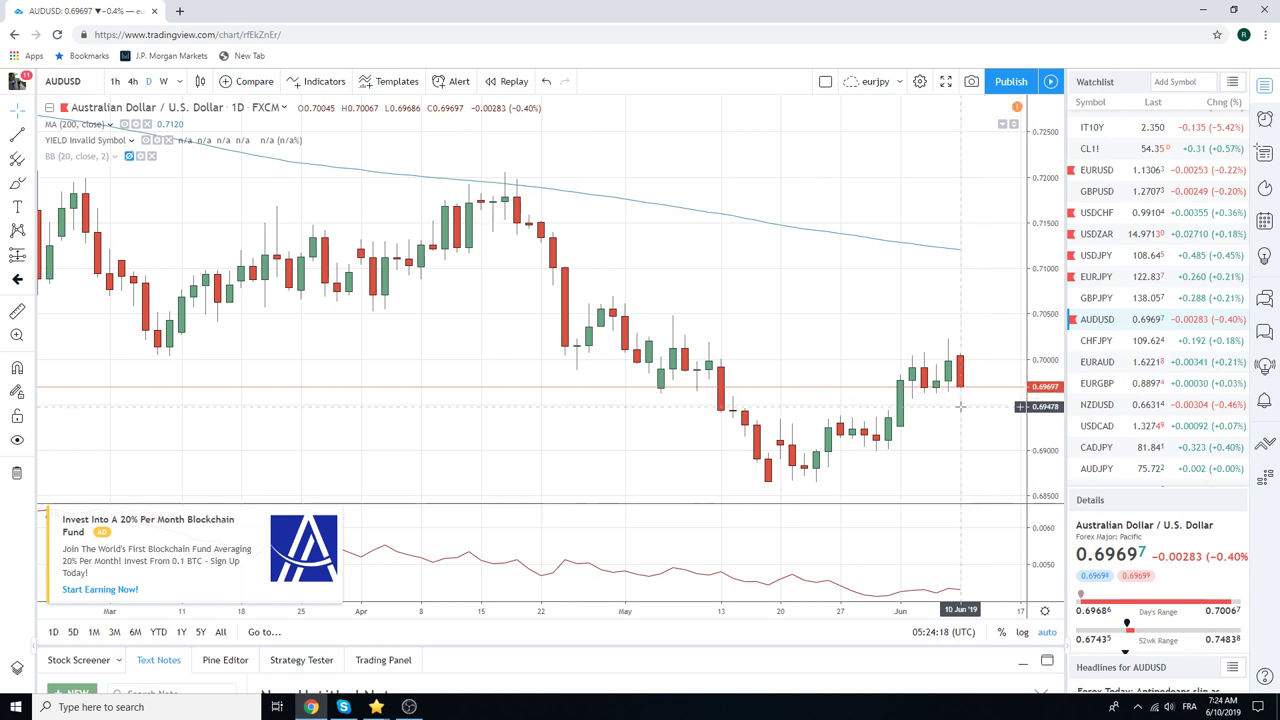
Load USDCAD daily candles and zoom out to review its longer trend
{"action": "left_click", "coordinate": [1105, 430]}
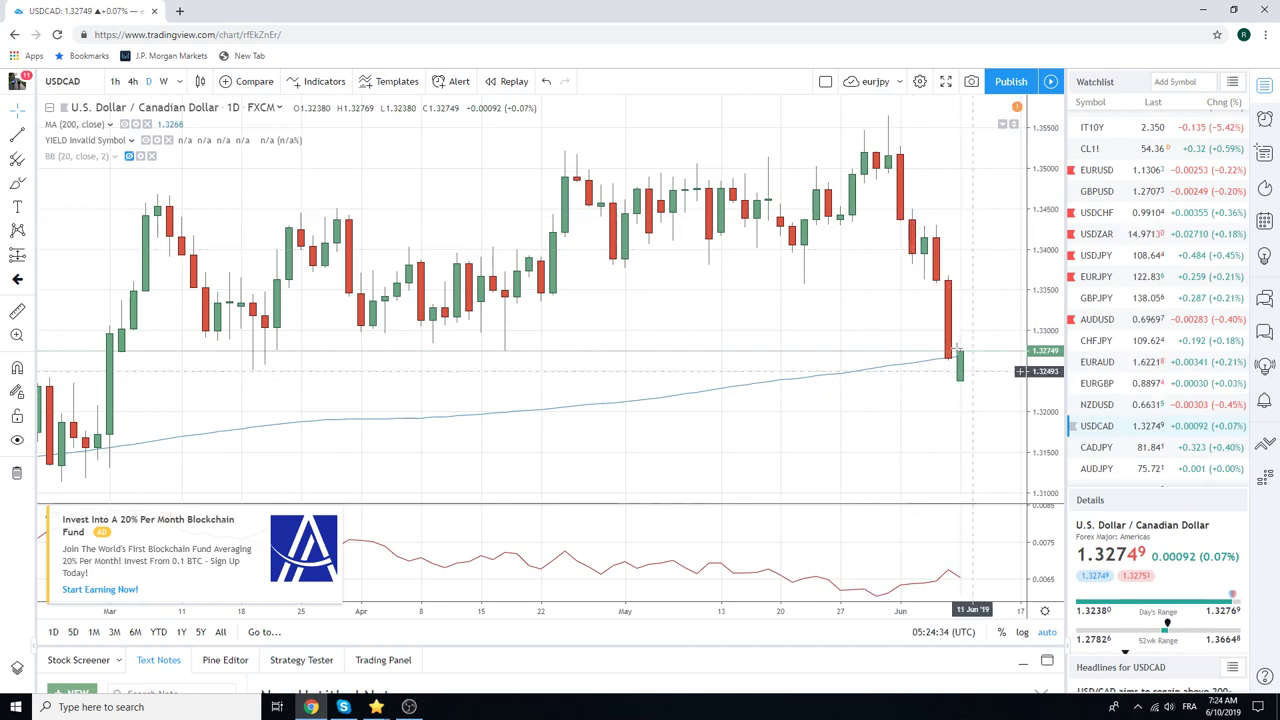
{"action": "scroll", "coordinate": [767, 408], "scroll_direction": "down", "scroll_amount": 2}
{"action": "scroll", "coordinate": [767, 408], "scroll_direction": "up", "scroll_amount": 1}
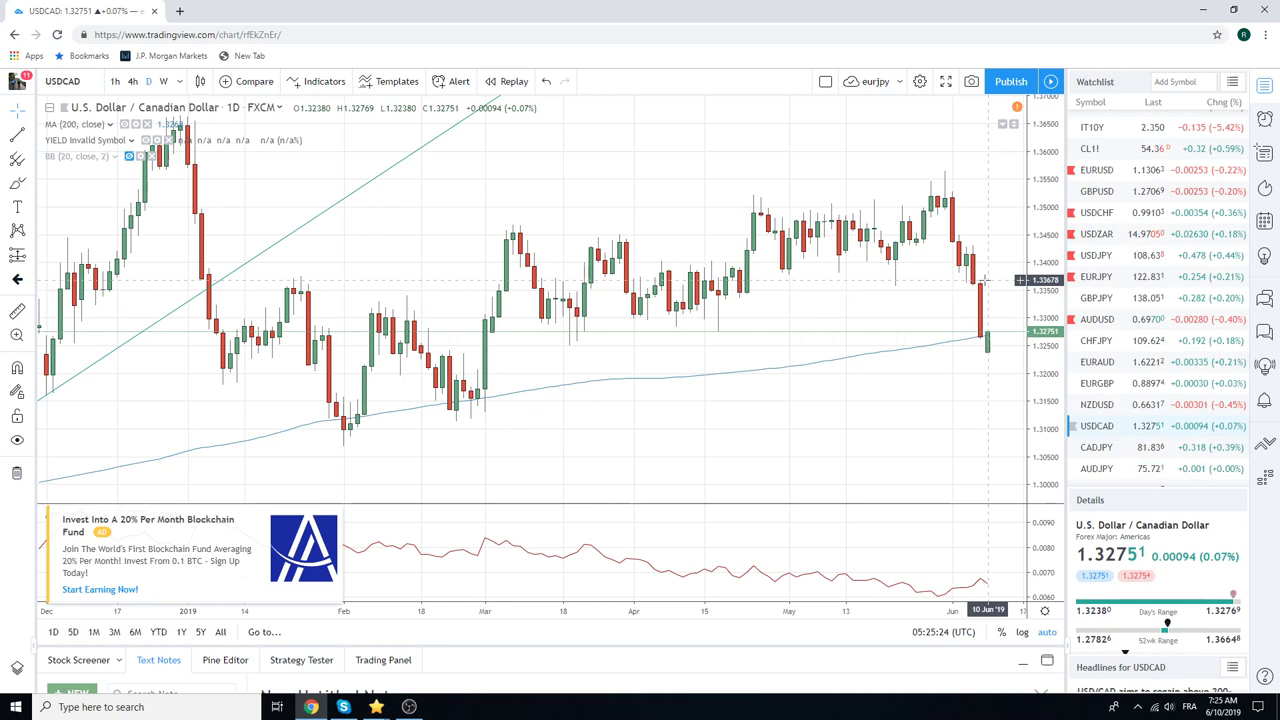
{"action": "scroll", "coordinate": [1157, 272], "scroll_direction": "down", "scroll_amount": 2}
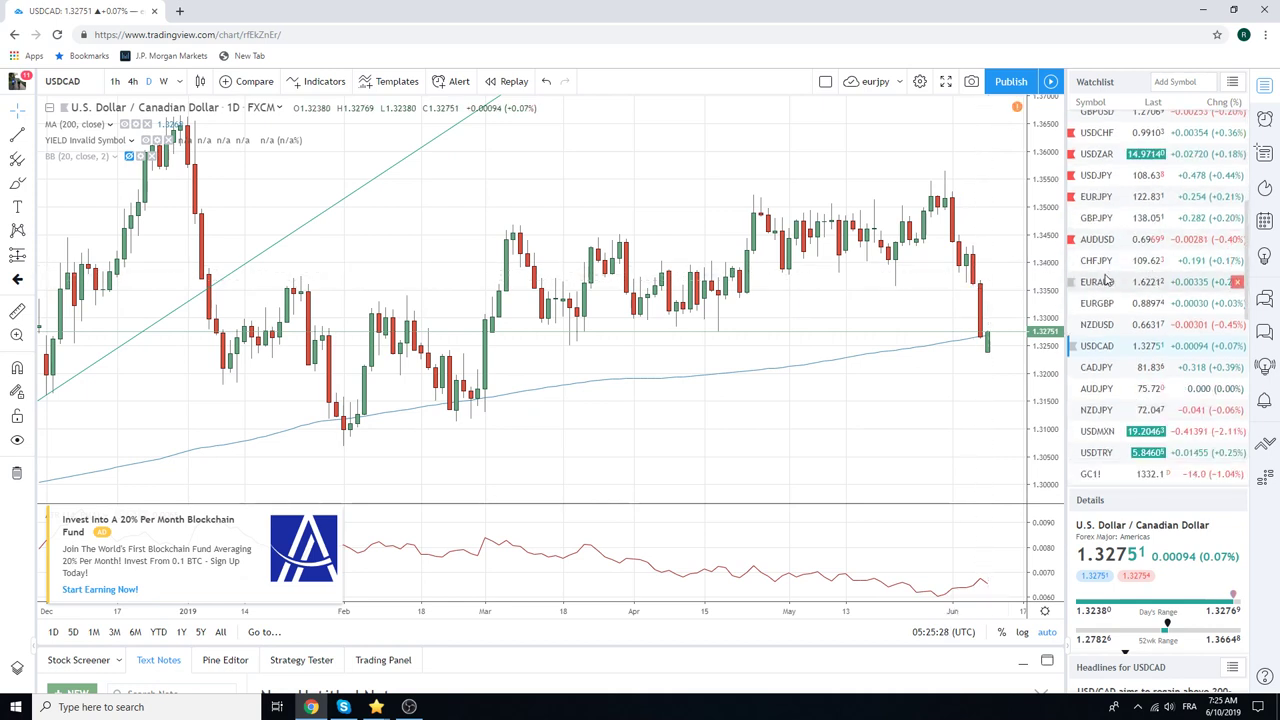
Load GC1! gold futures and set the chart to weekly candles
{"action": "left_click", "coordinate": [1122, 476]}
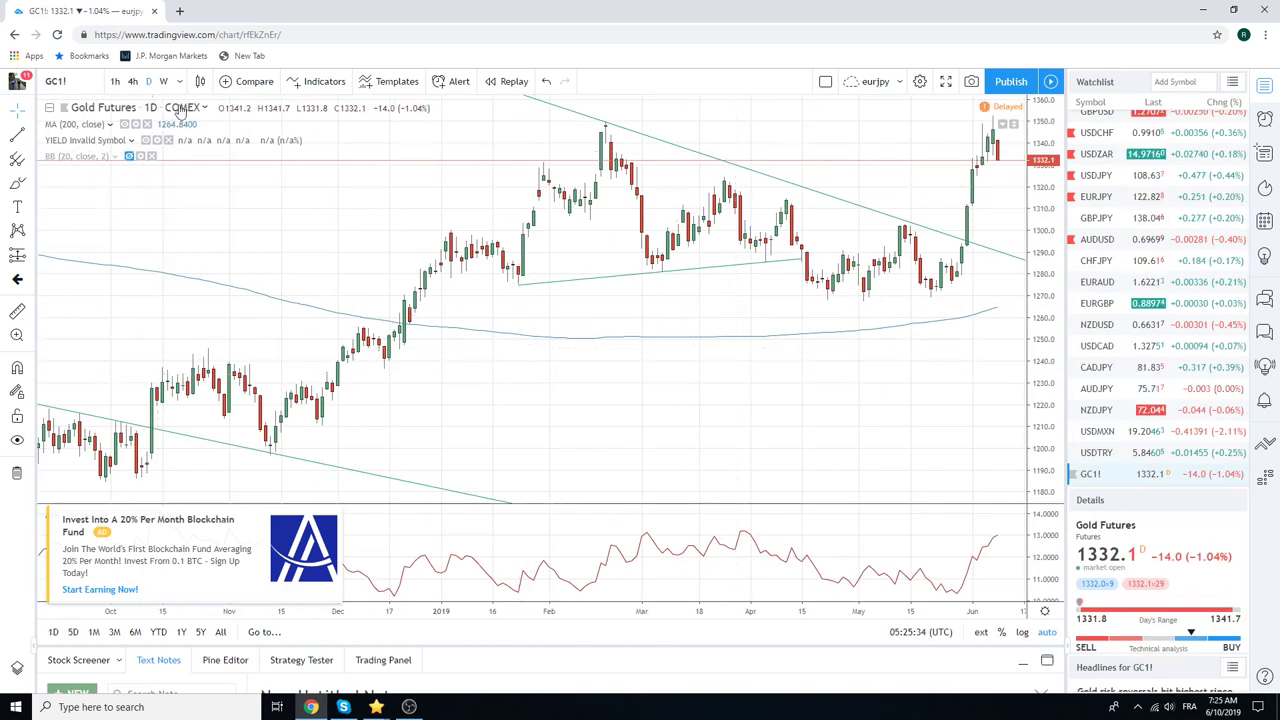
{"action": "left_click", "coordinate": [163, 81]}
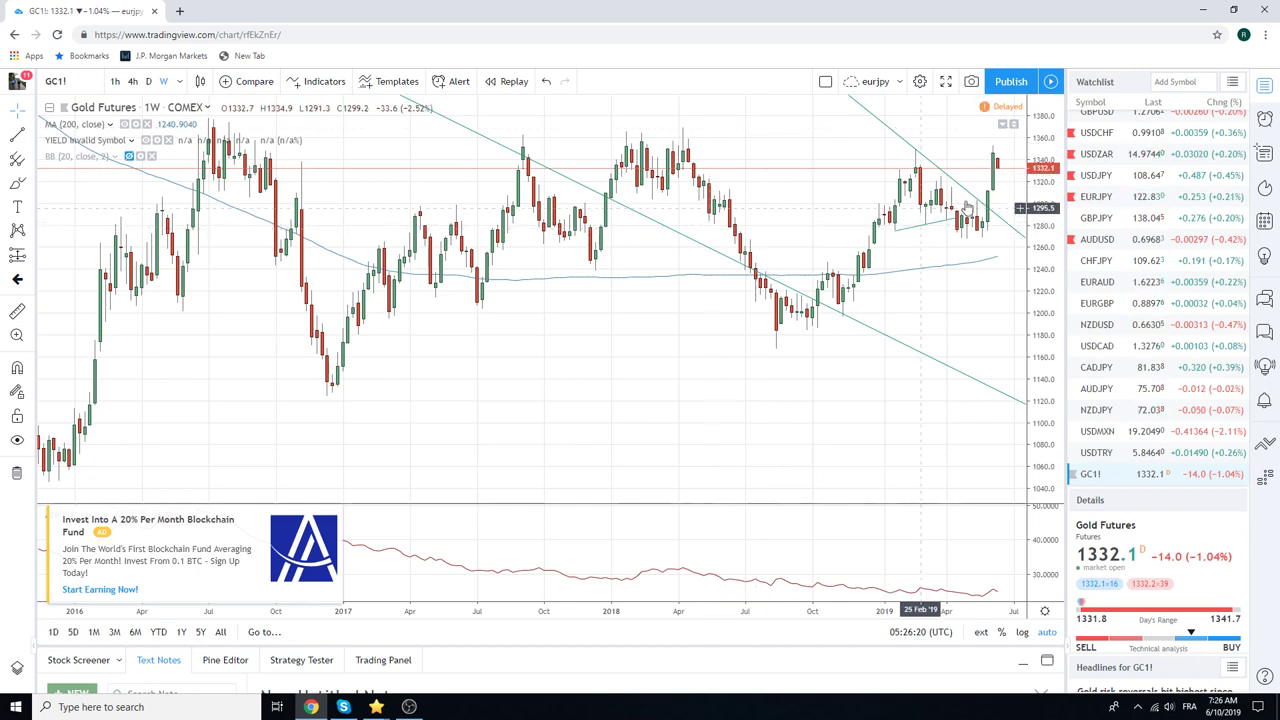
Load USDZAR from the watchlist, showing weekly candles near 14.974
{"action": "left_click", "coordinate": [1095, 154]}
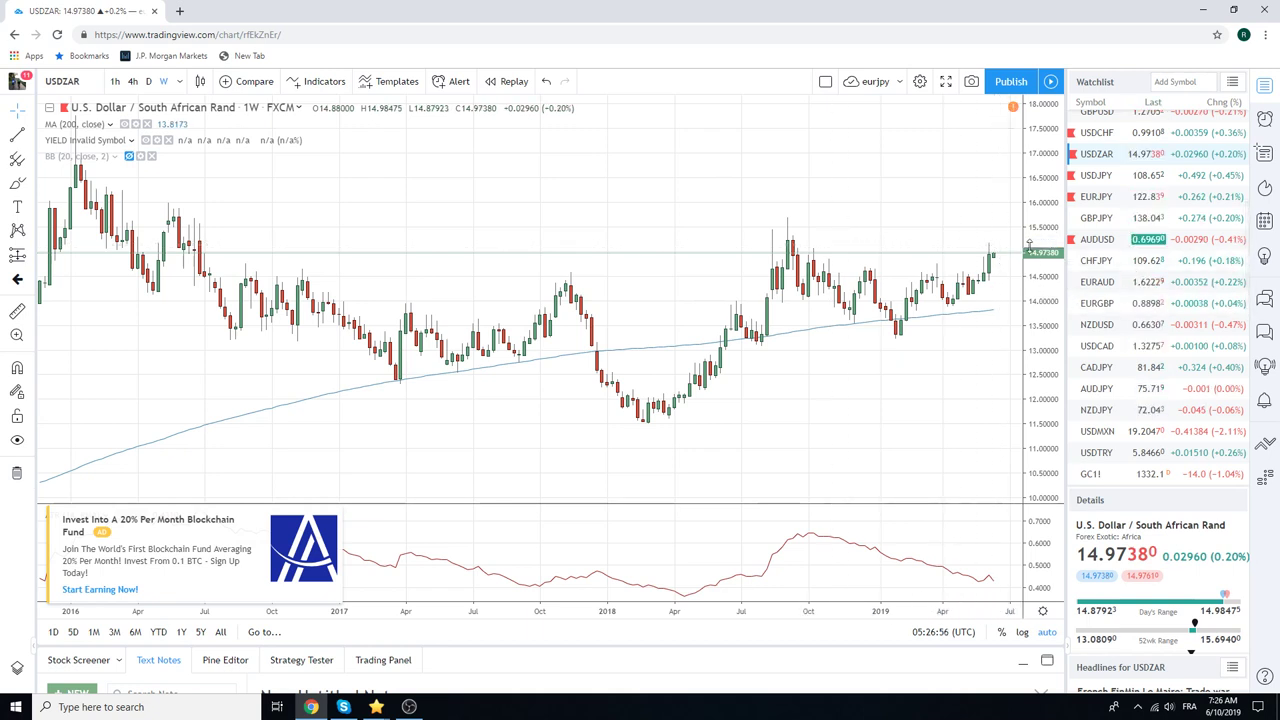
{"action": "scroll", "coordinate": [1160, 316], "scroll_direction": "up", "scroll_amount": 3}
{"action": "scroll", "coordinate": [1175, 316], "scroll_direction": "up", "scroll_amount": 2}
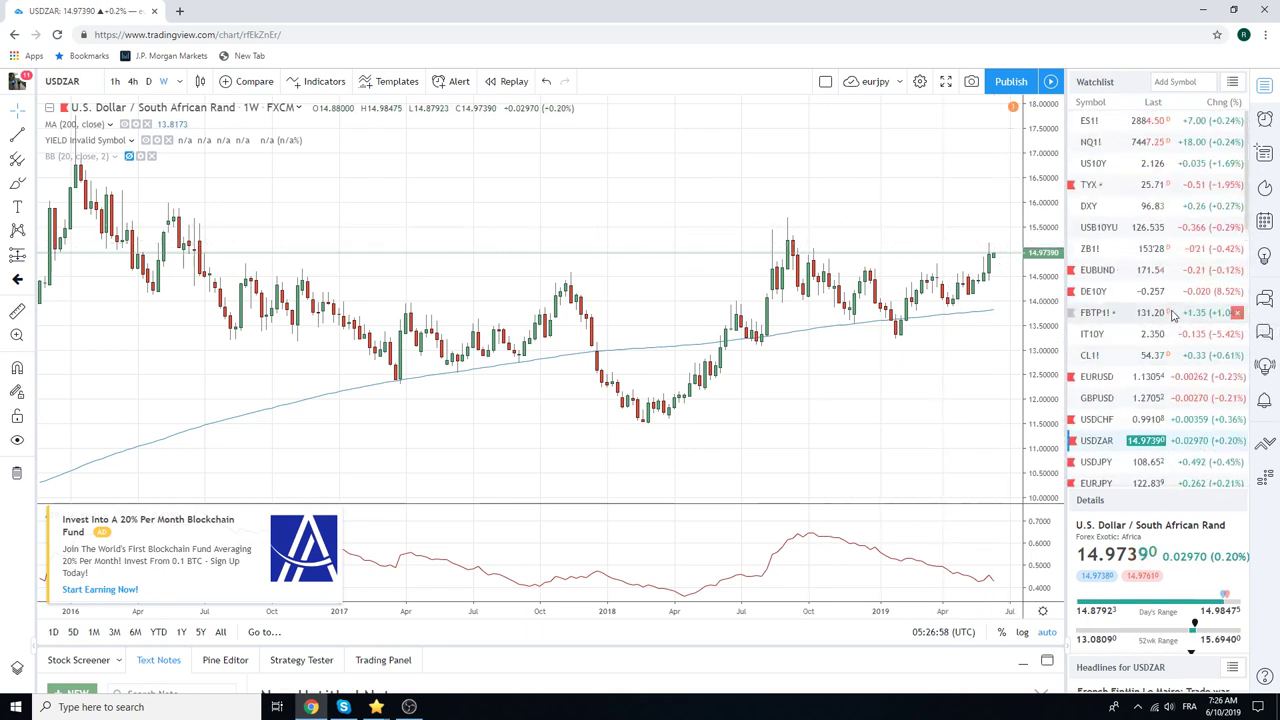
Chart S&P 500 E-mini Futures (ES1!) on weekly candles and zoom into recent prices near the trend line
{"action": "left_click", "coordinate": [1140, 121]}
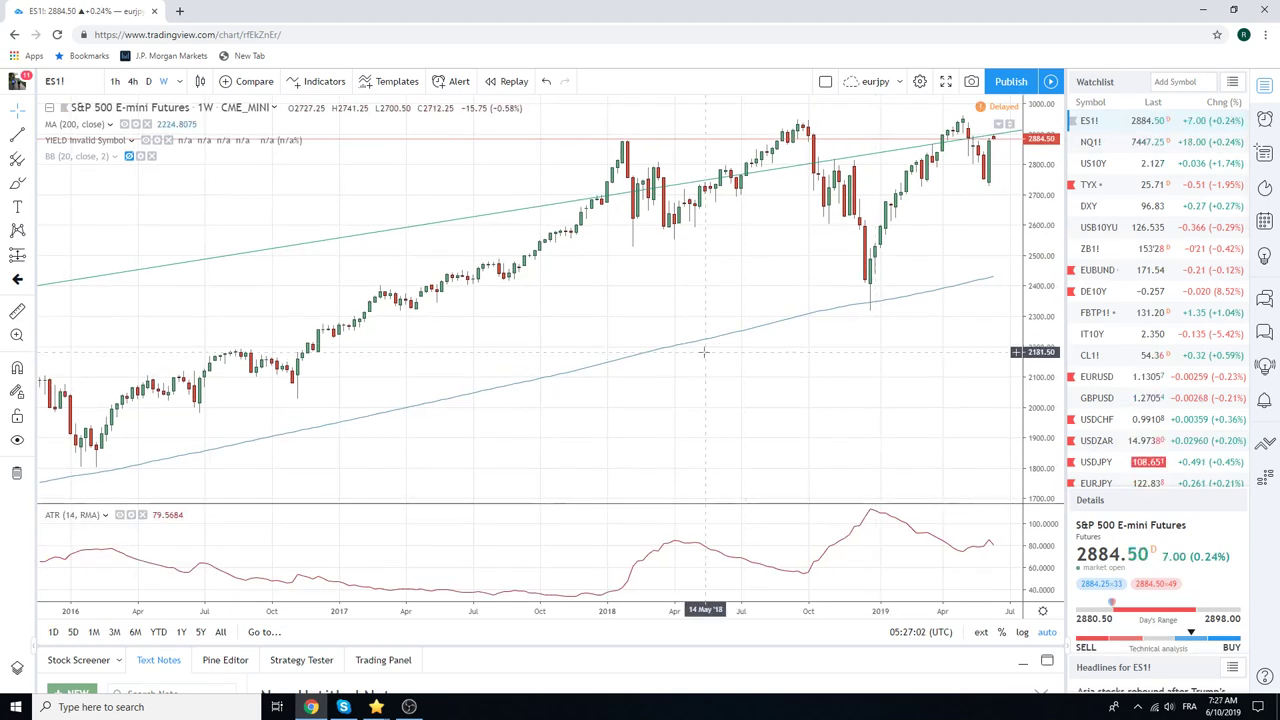
{"action": "scroll", "coordinate": [573, 354], "scroll_direction": "up", "scroll_amount": 2}
{"action": "scroll", "coordinate": [573, 354], "scroll_direction": "up", "scroll_amount": 3}
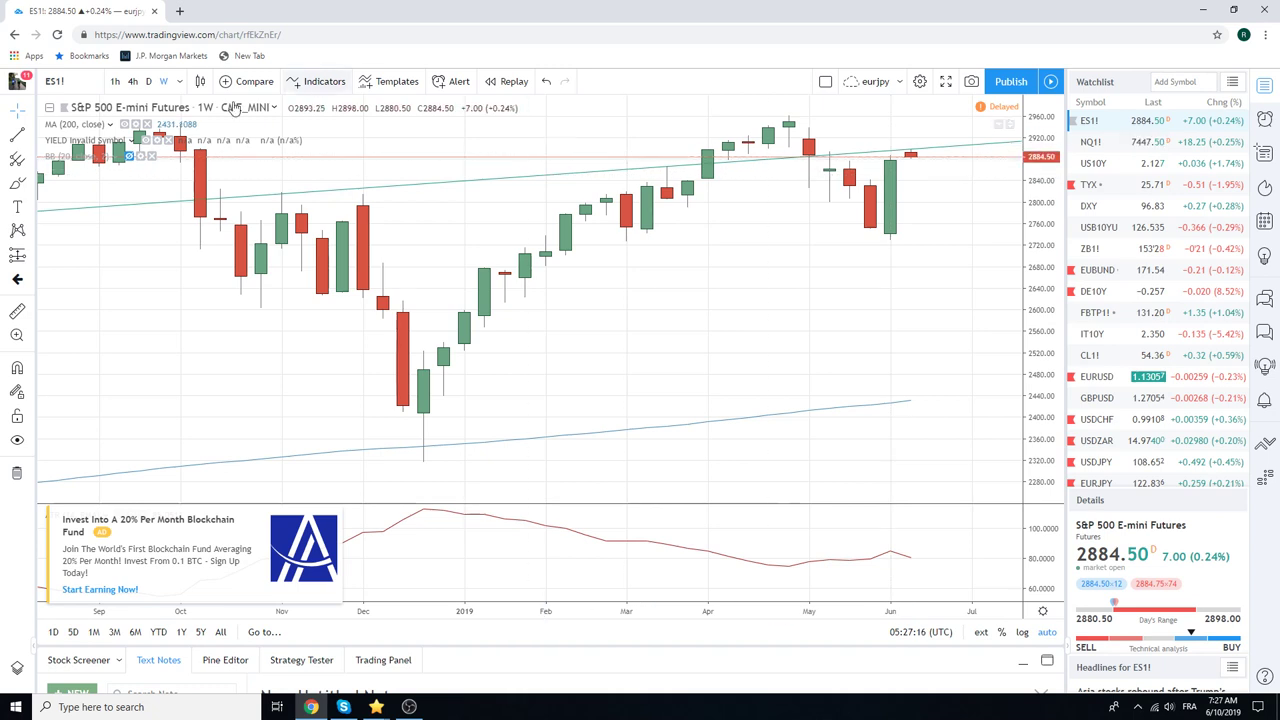
Show the ES1! chart on daily candles to see the June rebound toward 2884.50
{"action": "left_click", "coordinate": [148, 82]}
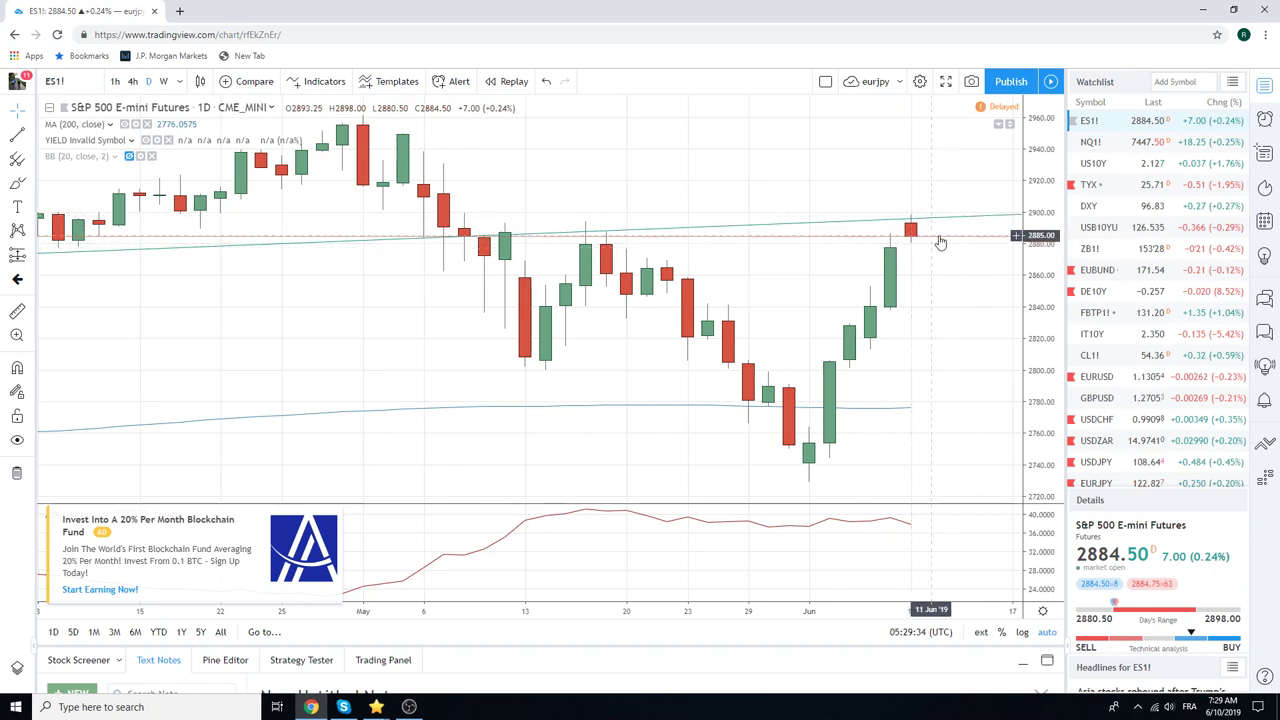
Chart the Euro Bund (EUBUND) on daily candles and zoom out to view its climb from 164
{"action": "left_click", "coordinate": [1147, 271]}
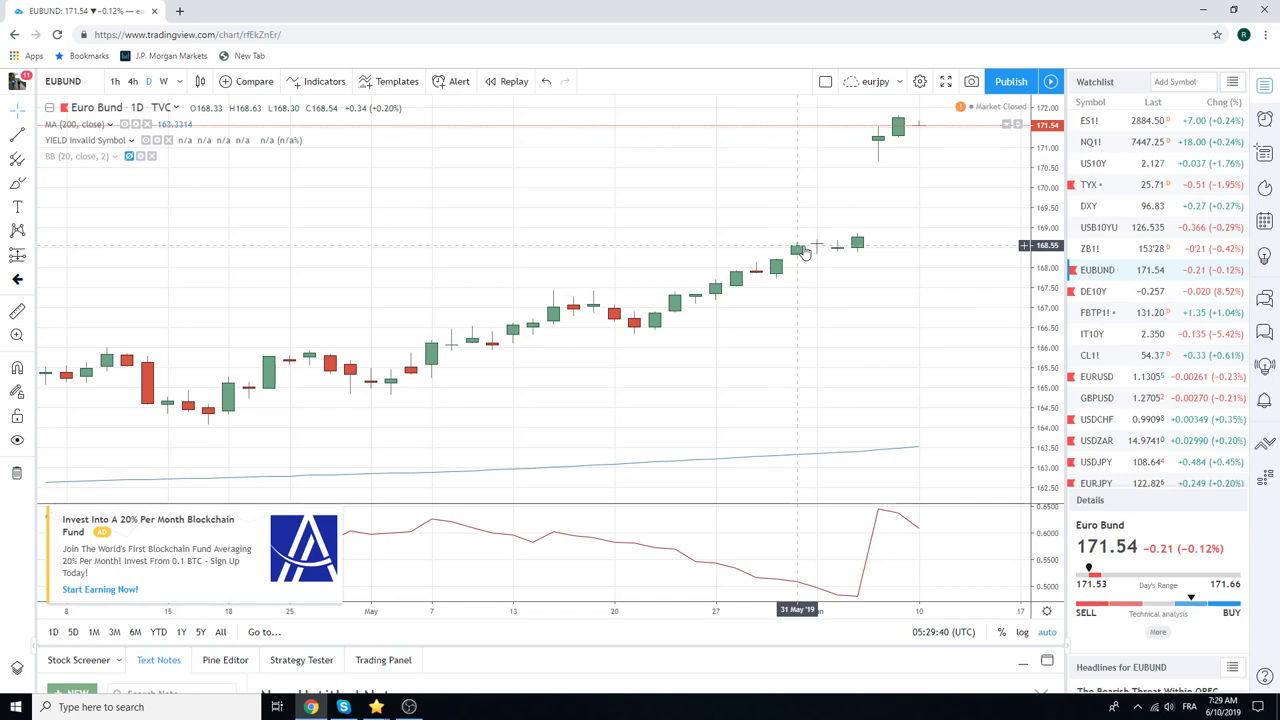
{"action": "scroll", "coordinate": [804, 251], "scroll_direction": "down", "scroll_amount": 2}
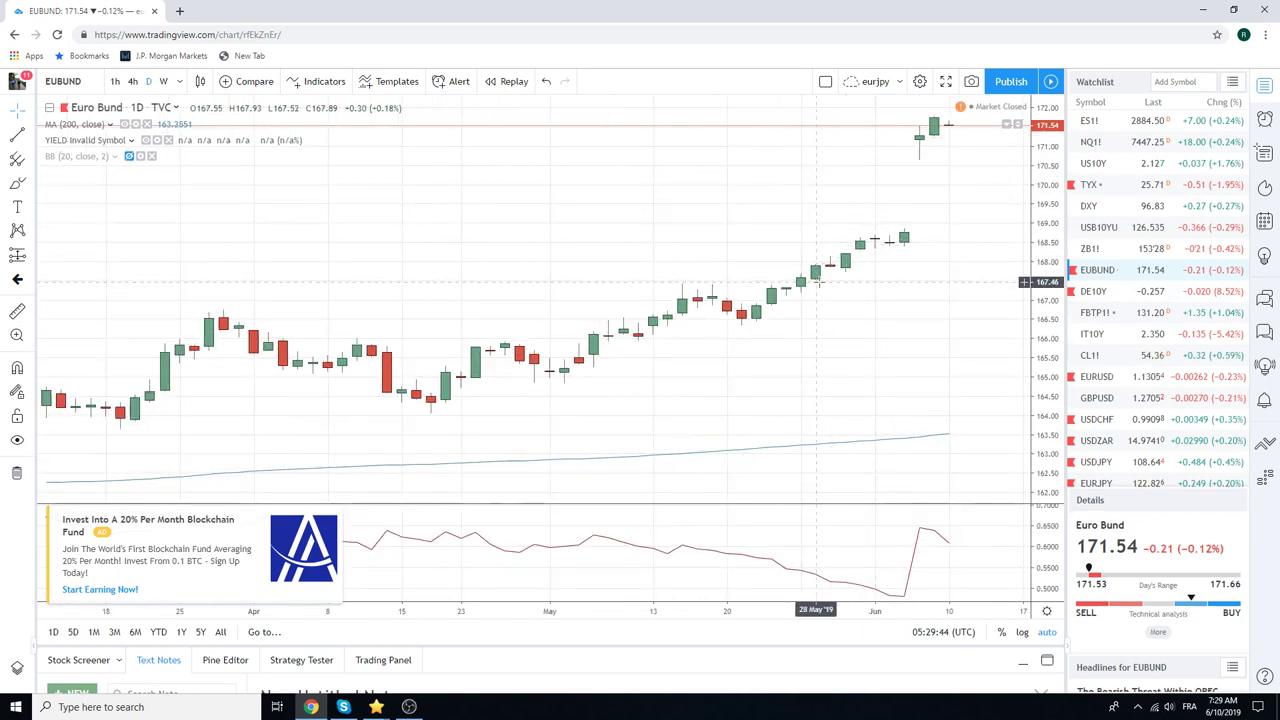
{"action": "scroll", "coordinate": [816, 275], "scroll_direction": "up", "scroll_amount": 3}
{"action": "scroll", "coordinate": [818, 282], "scroll_direction": "down", "scroll_amount": 4}
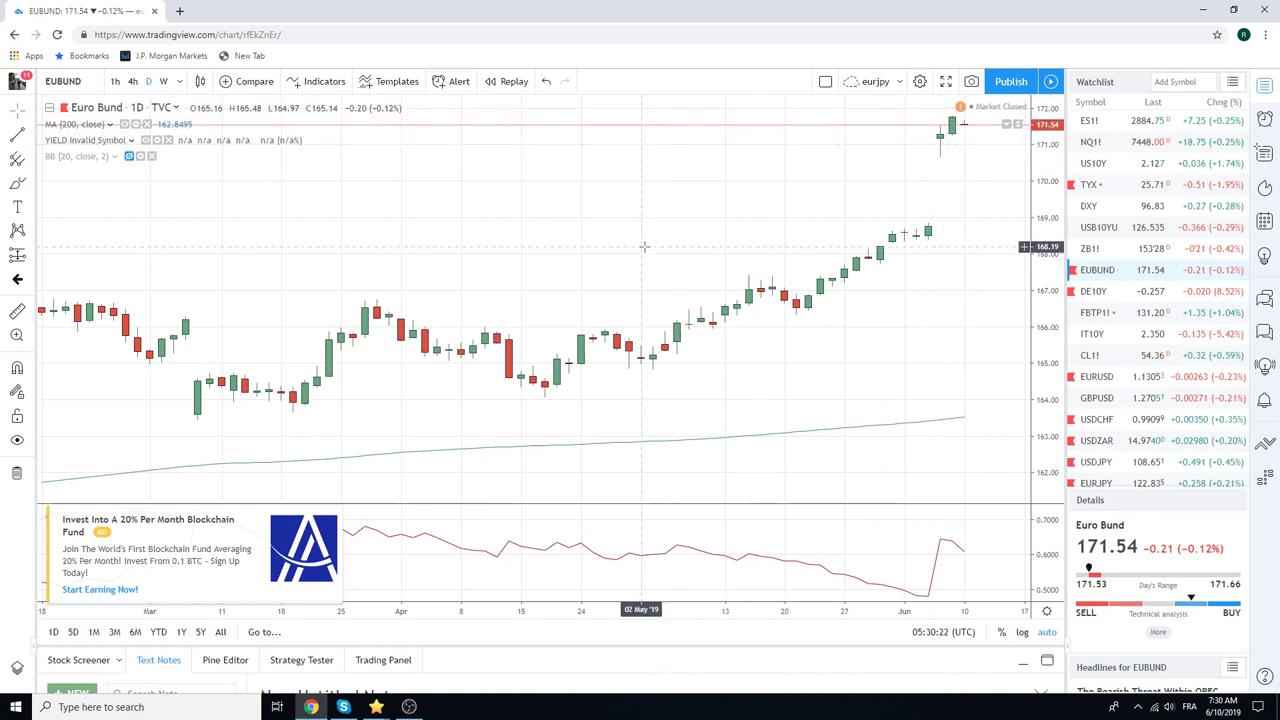
Open a blank new browser tab, then return to the EUBUND chart at 171.54
{"action": "scroll", "coordinate": [644, 246], "scroll_direction": "down", "scroll_amount": 8}
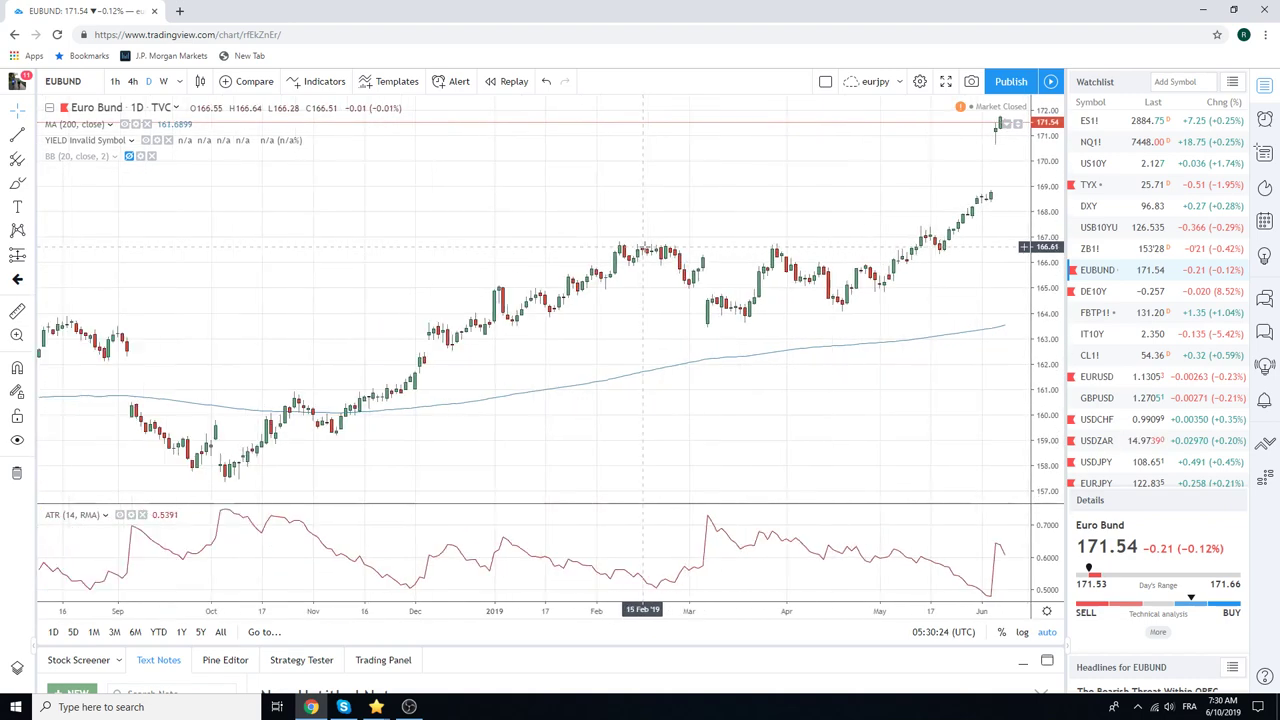
{"action": "scroll", "coordinate": [644, 246], "scroll_direction": "up", "scroll_amount": 6}
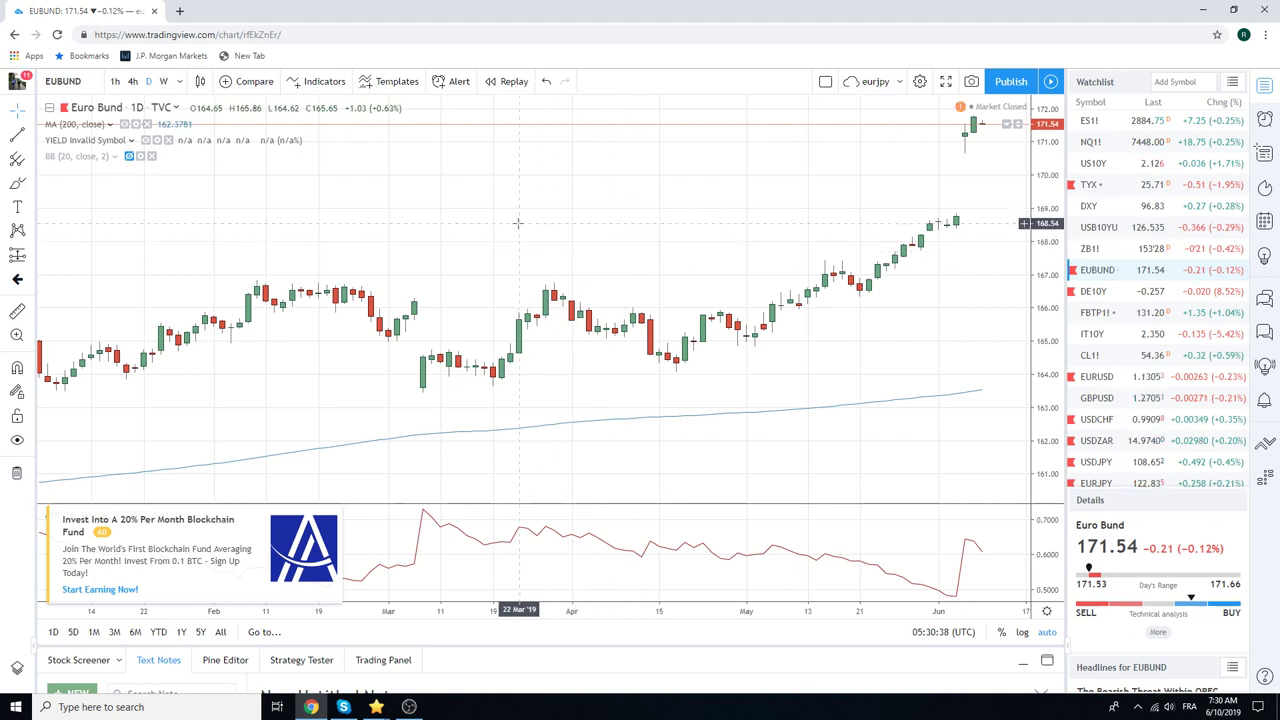
{"action": "left_click", "coordinate": [181, 12]}
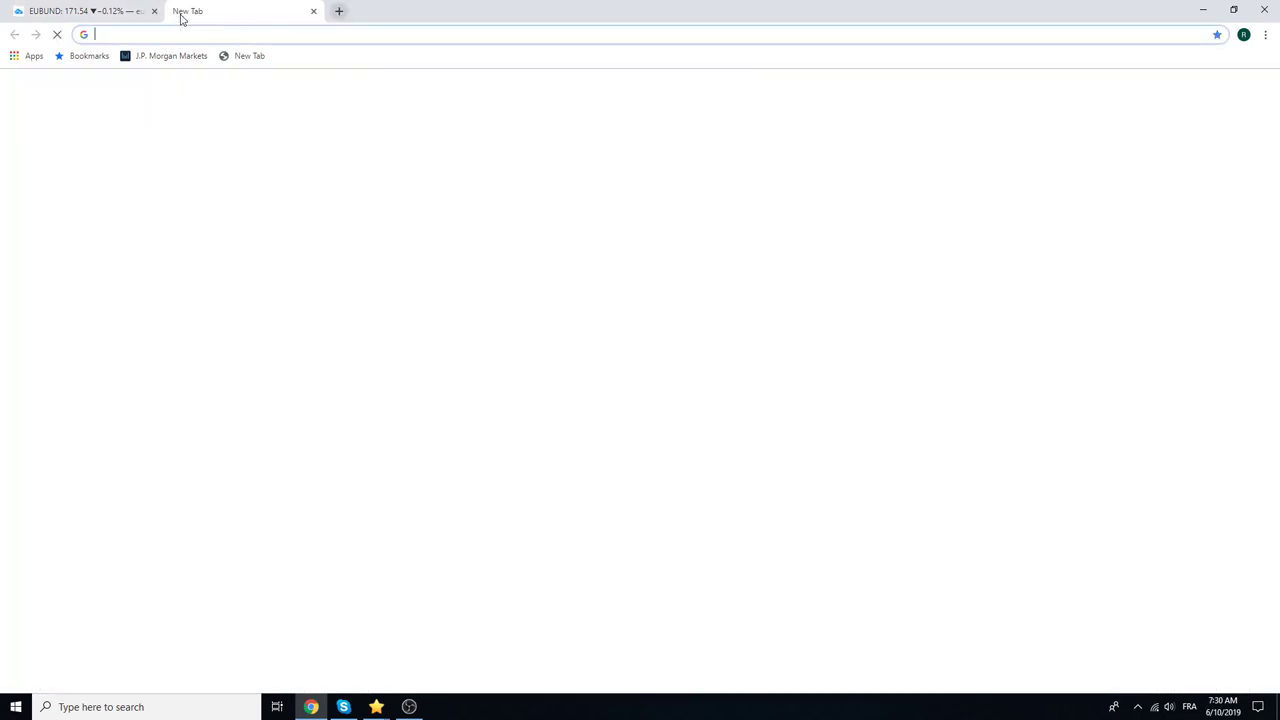
{"action": "left_click", "coordinate": [97, 12]}
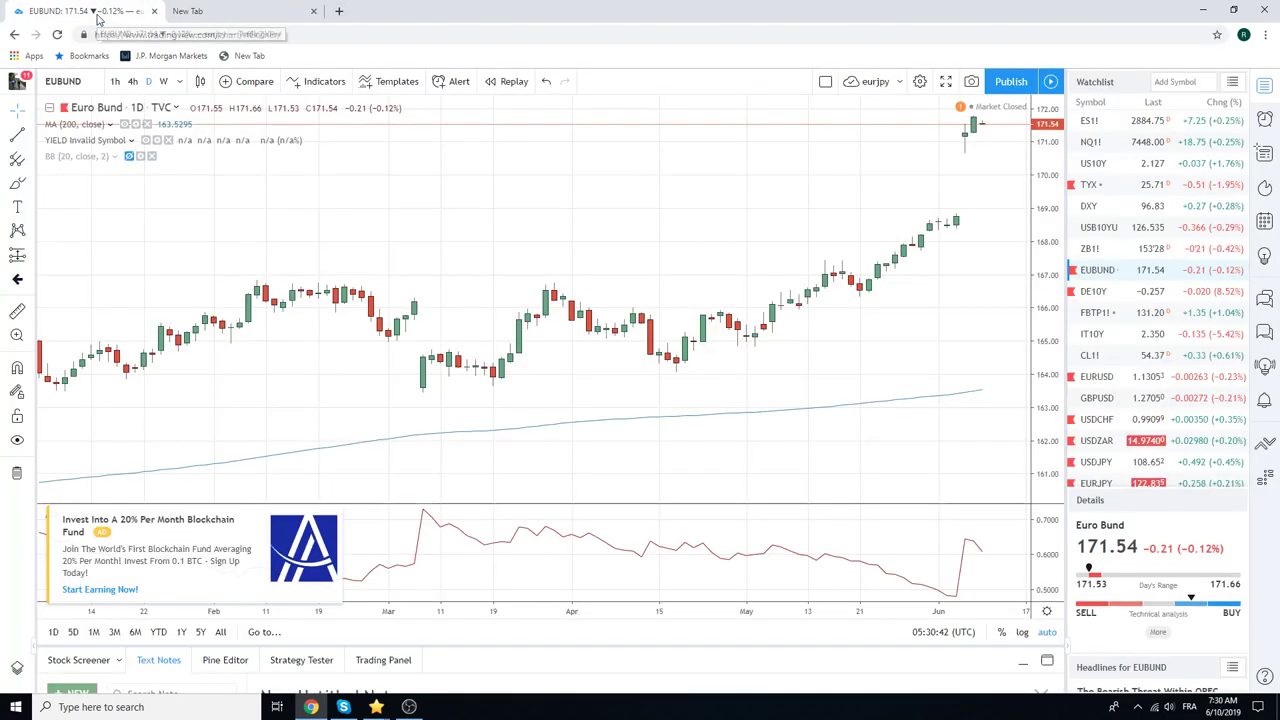